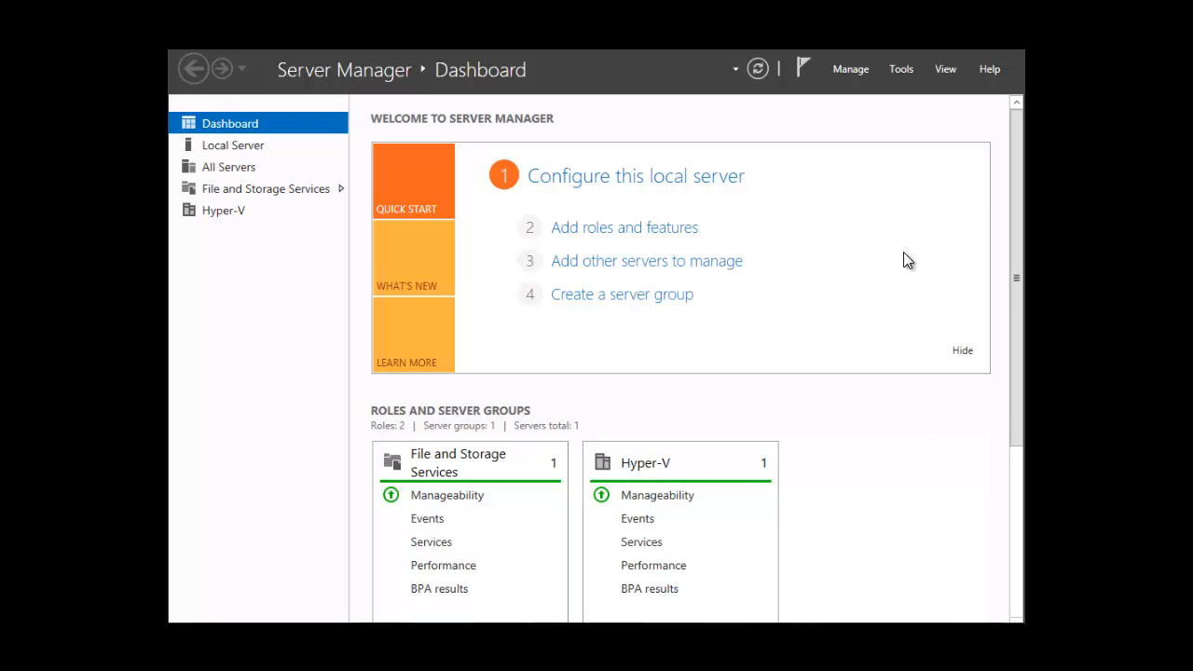
Open Event Viewer and display the Application log under Windows Logs.
click(902, 71)
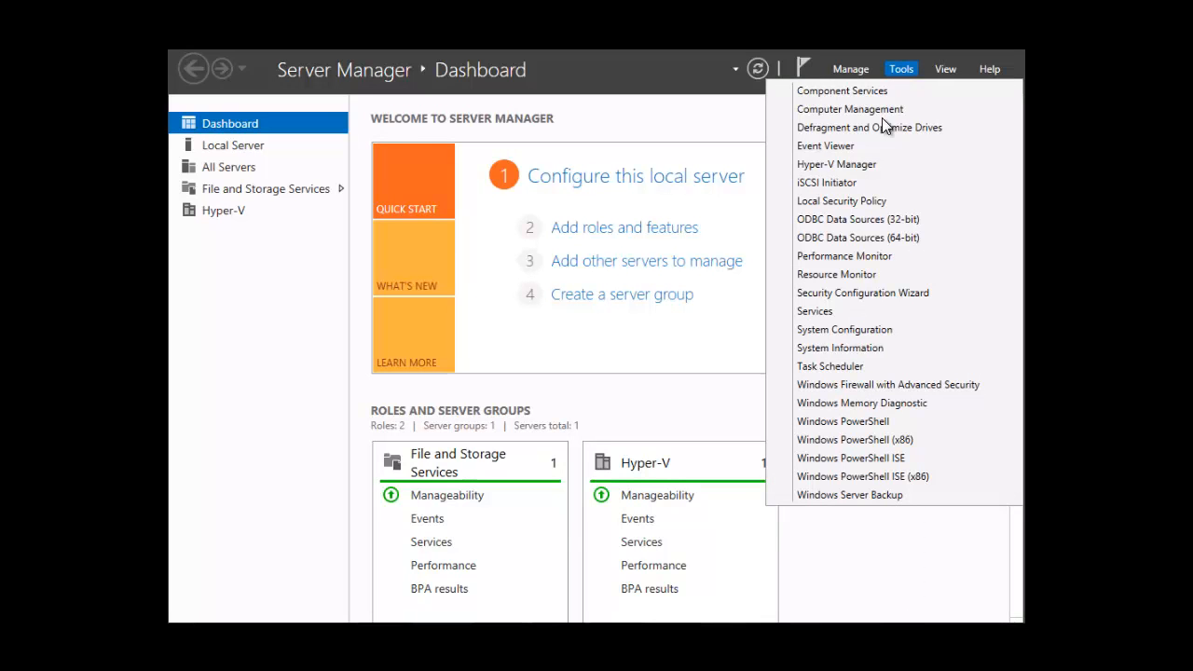
click(856, 148)
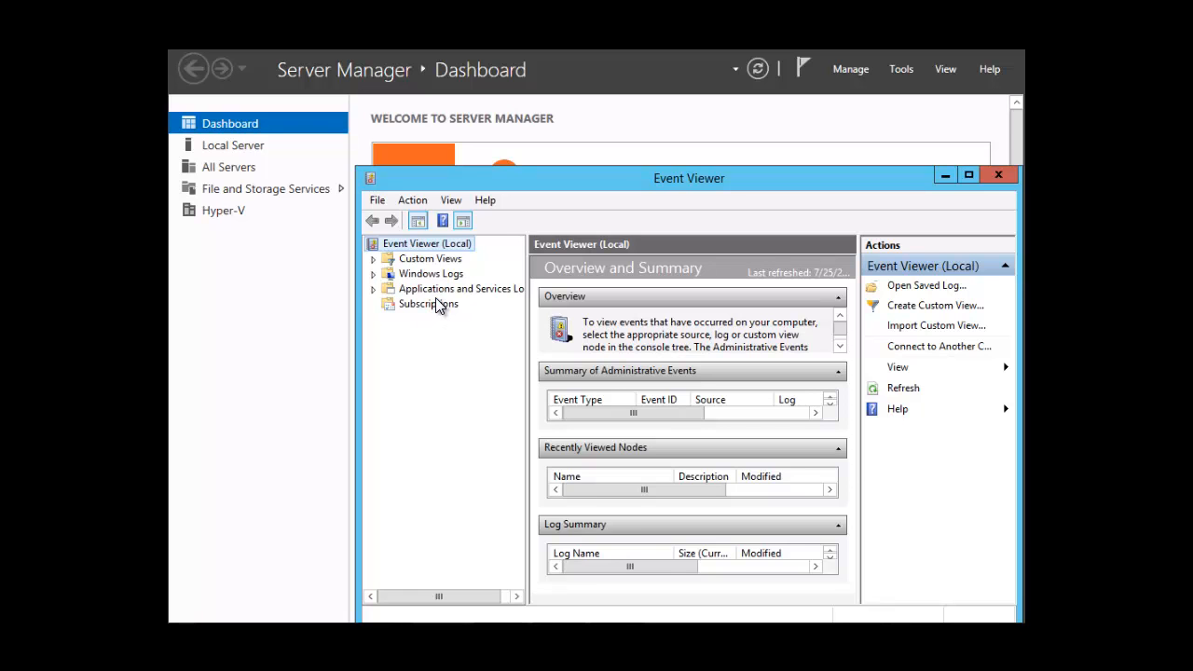
click(375, 275)
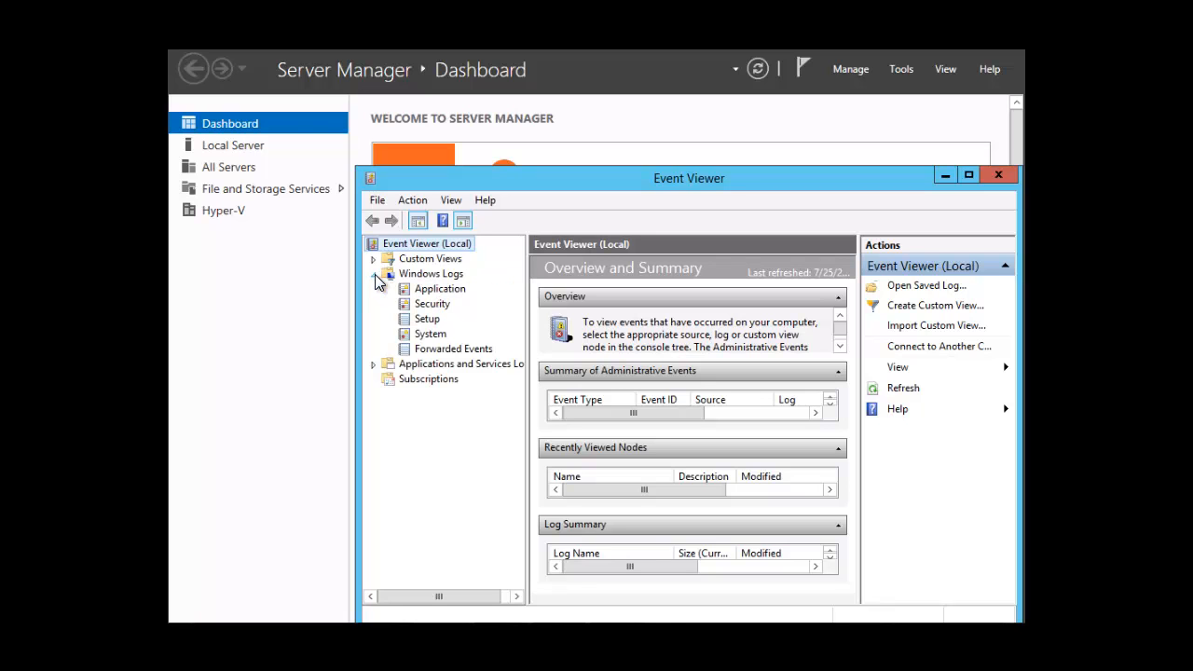
click(446, 291)
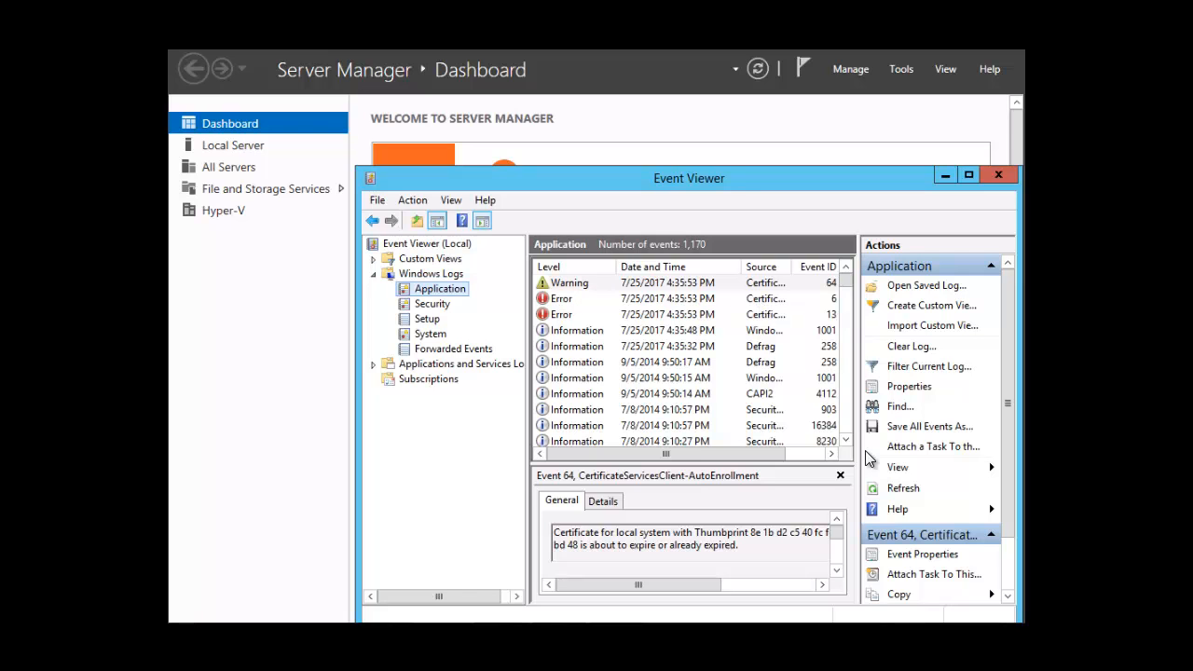
Examine the Application log's event columns and the details of the first Error event in the list.
click(832, 453)
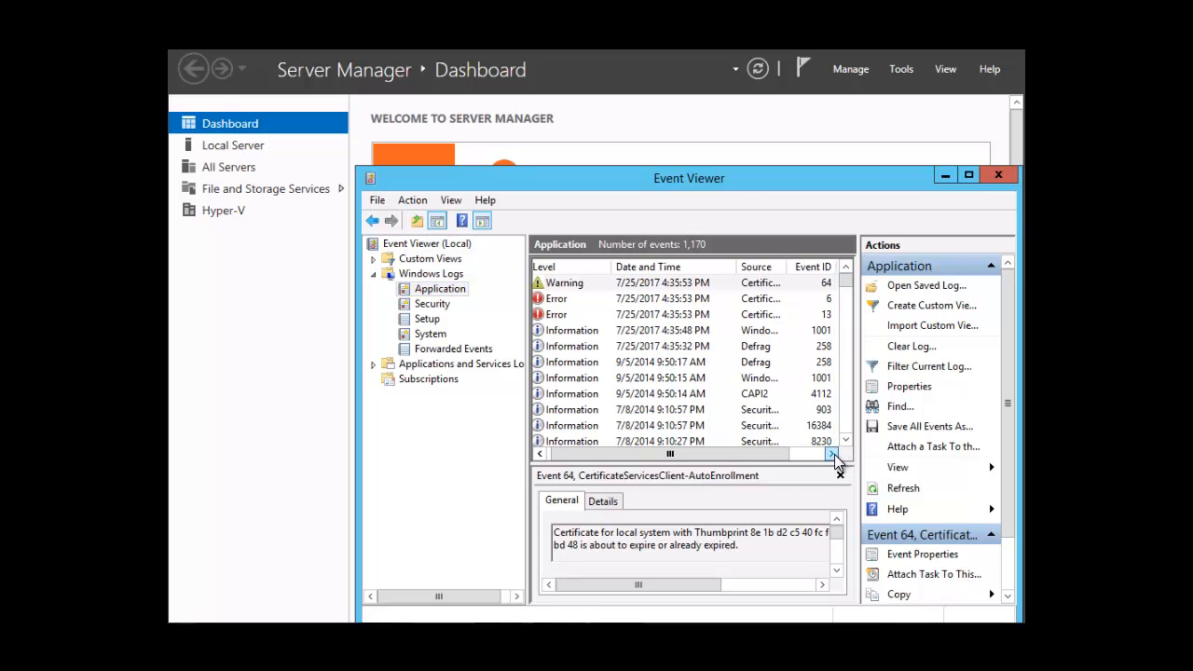
click(832, 454)
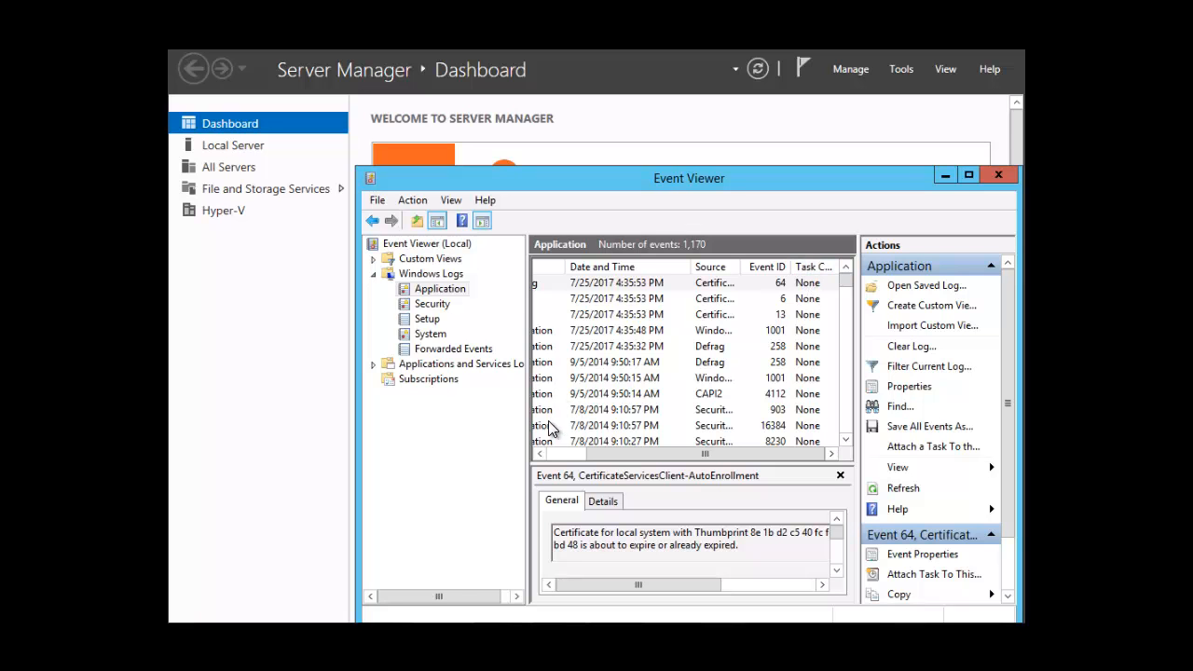
click(542, 454)
click(541, 454)
click(542, 454)
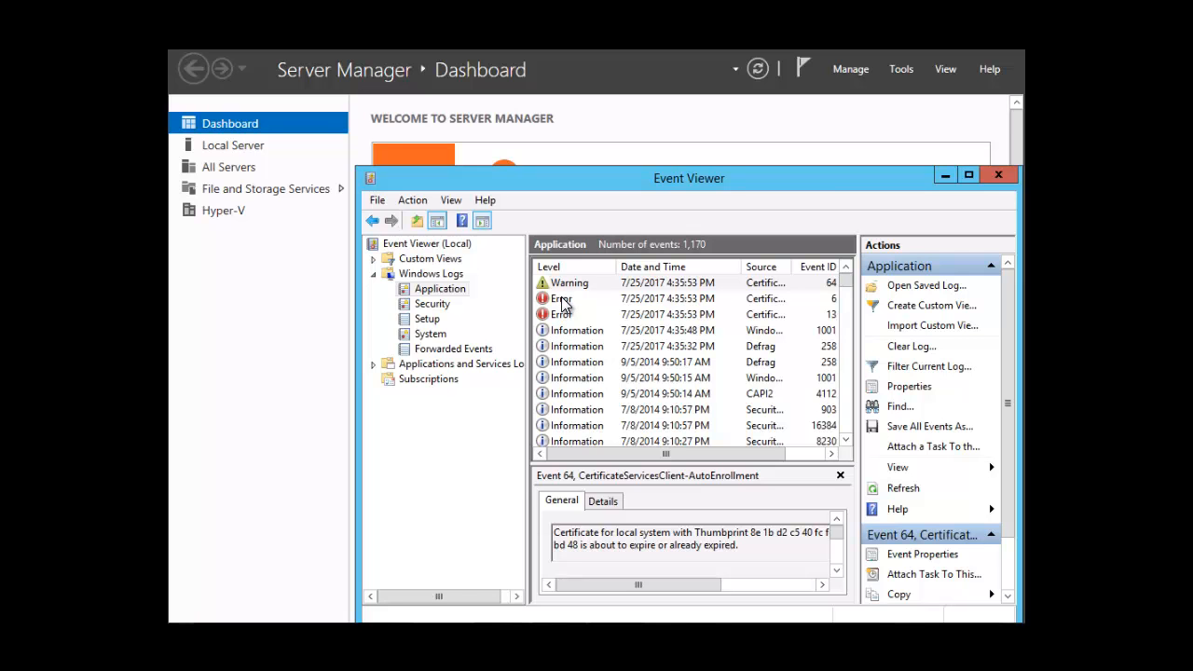
click(562, 300)
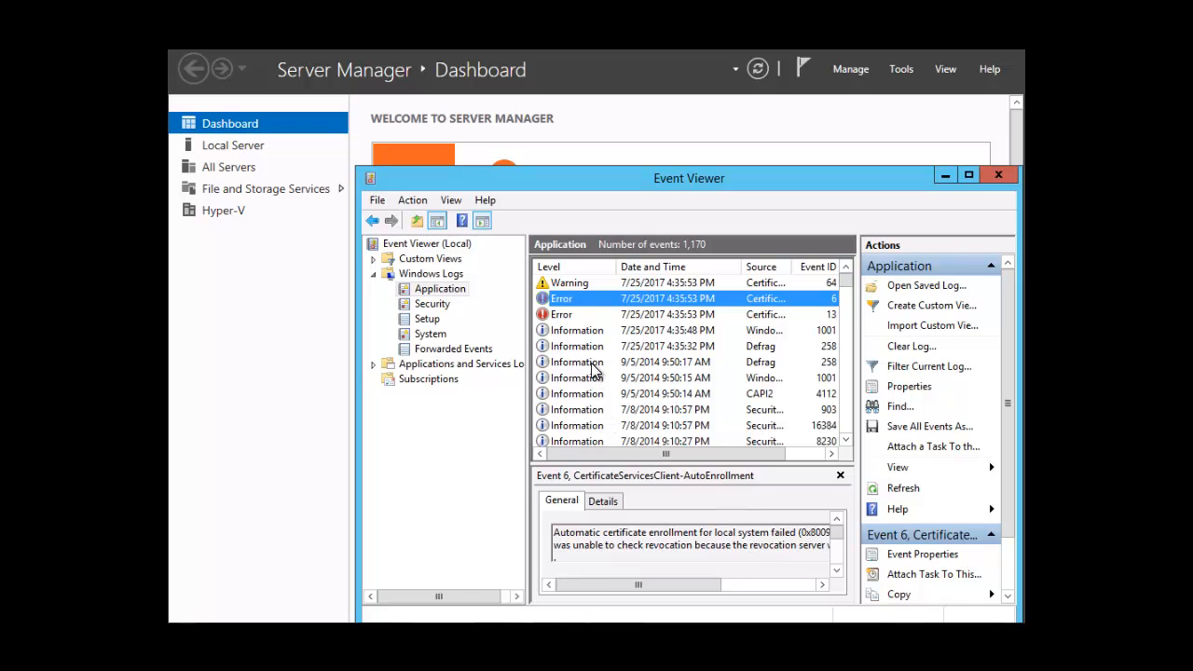
View the Security, Setup and System logs in turn under Windows Logs.
click(433, 304)
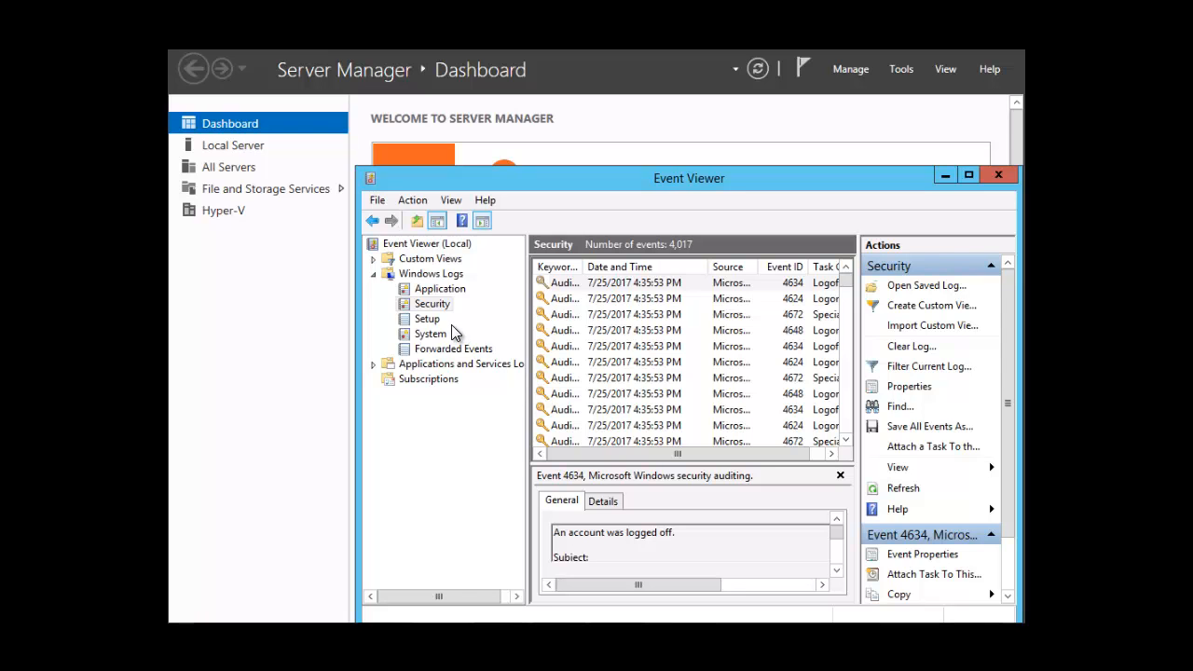
click(426, 318)
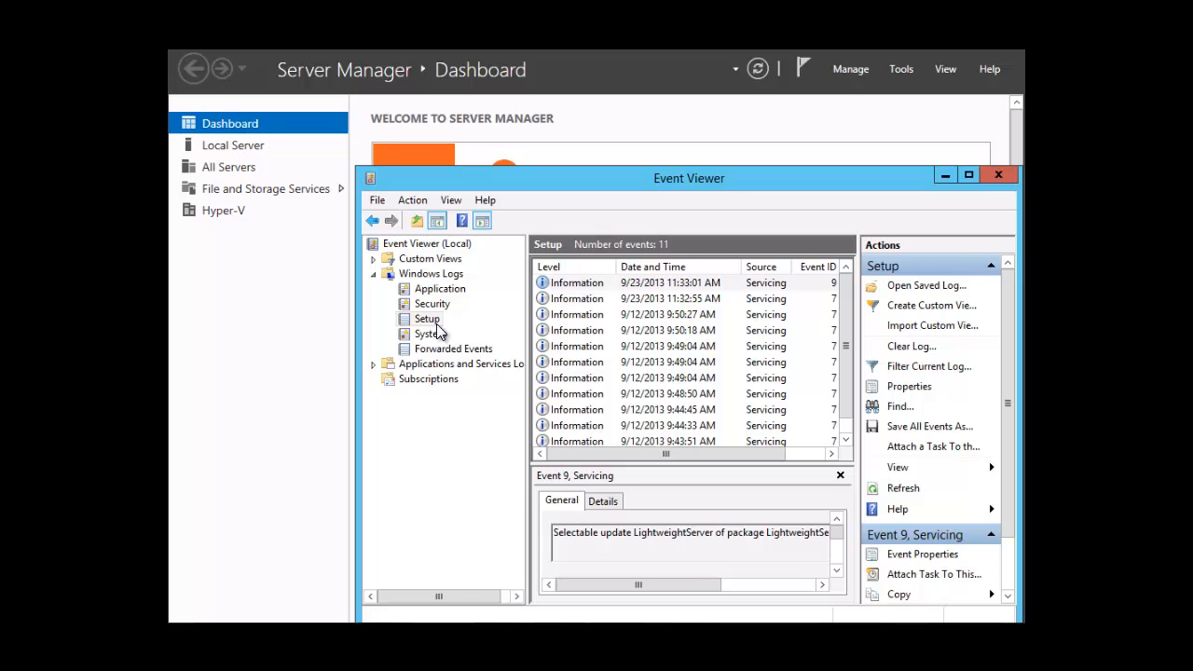
click(431, 332)
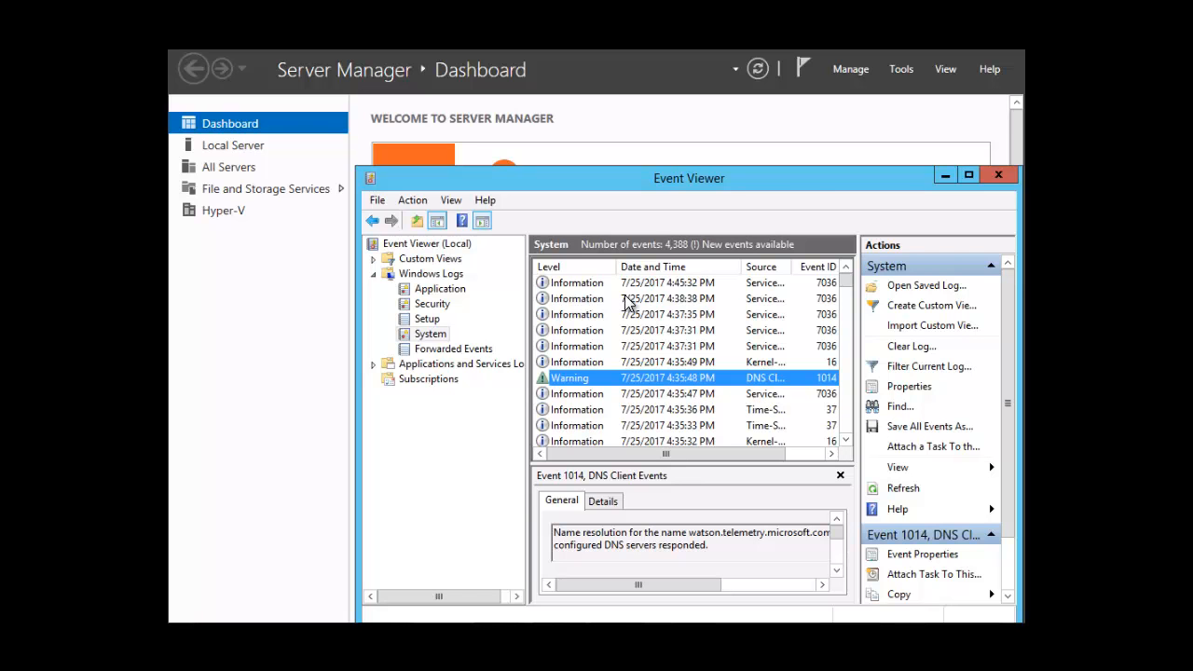
Review attaching a basic task to the System log's DNS Client warning, up to the Start a program page, and cancel it.
right_click(586, 382)
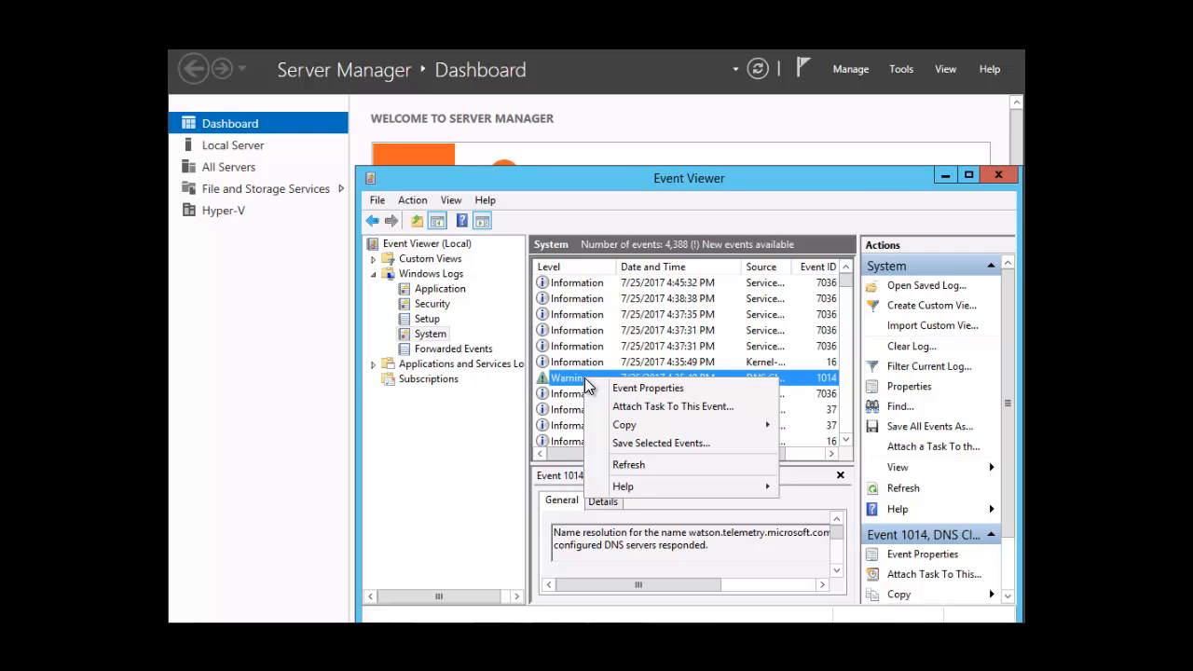
click(637, 410)
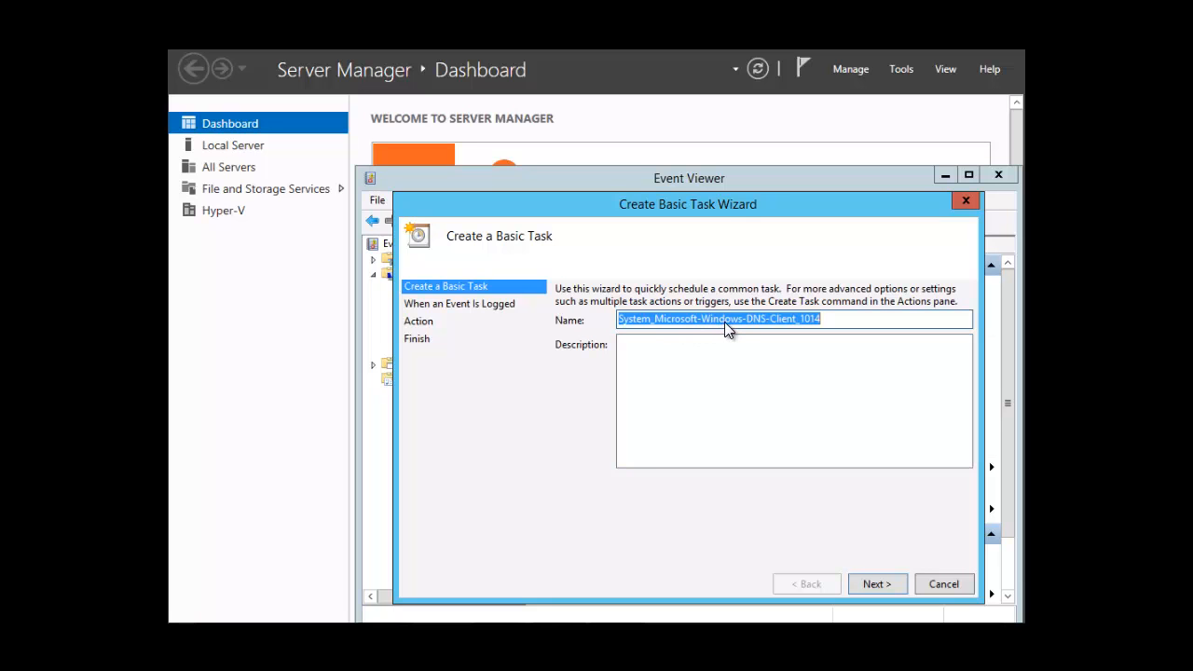
click(876, 585)
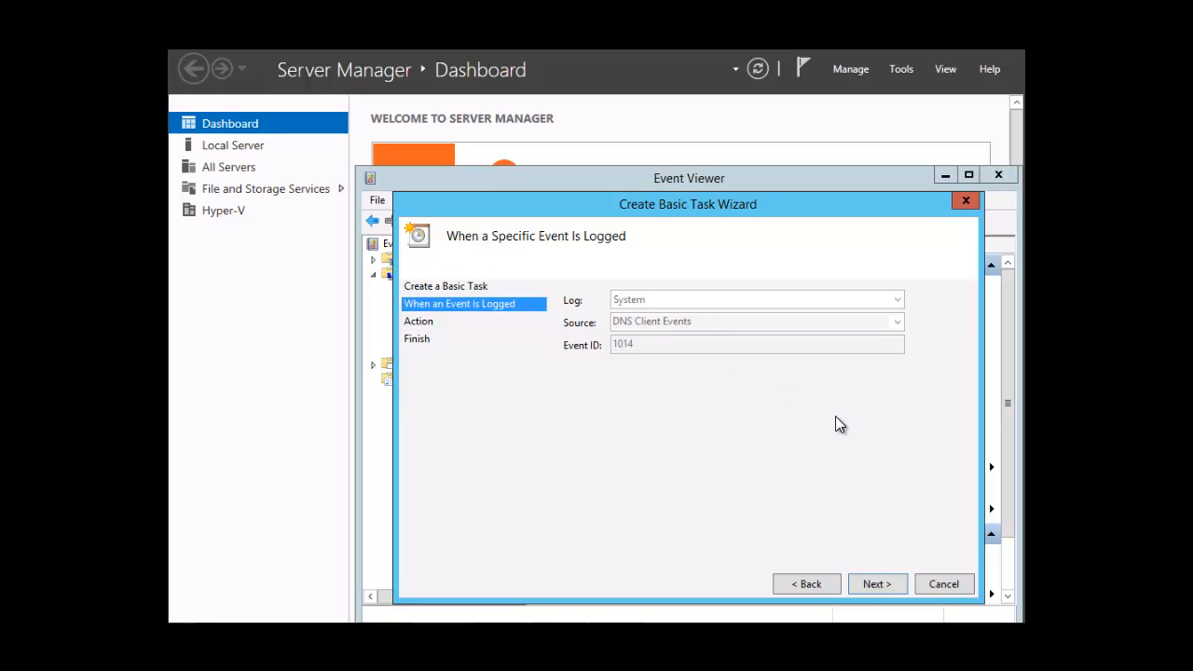
click(870, 584)
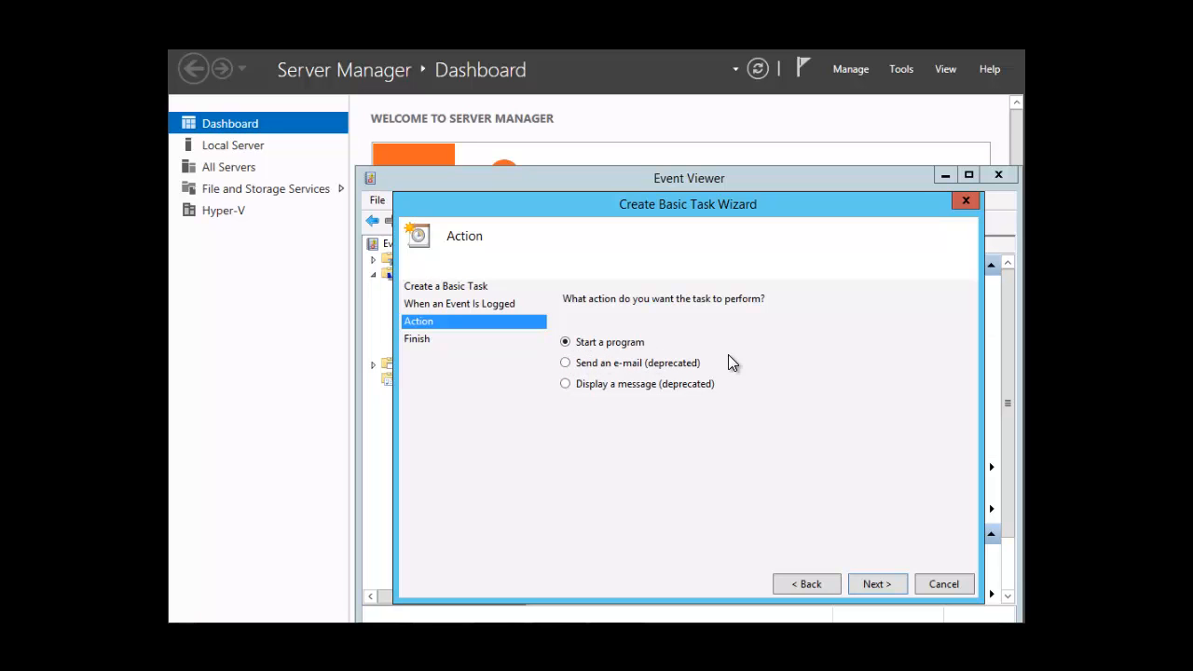
click(874, 585)
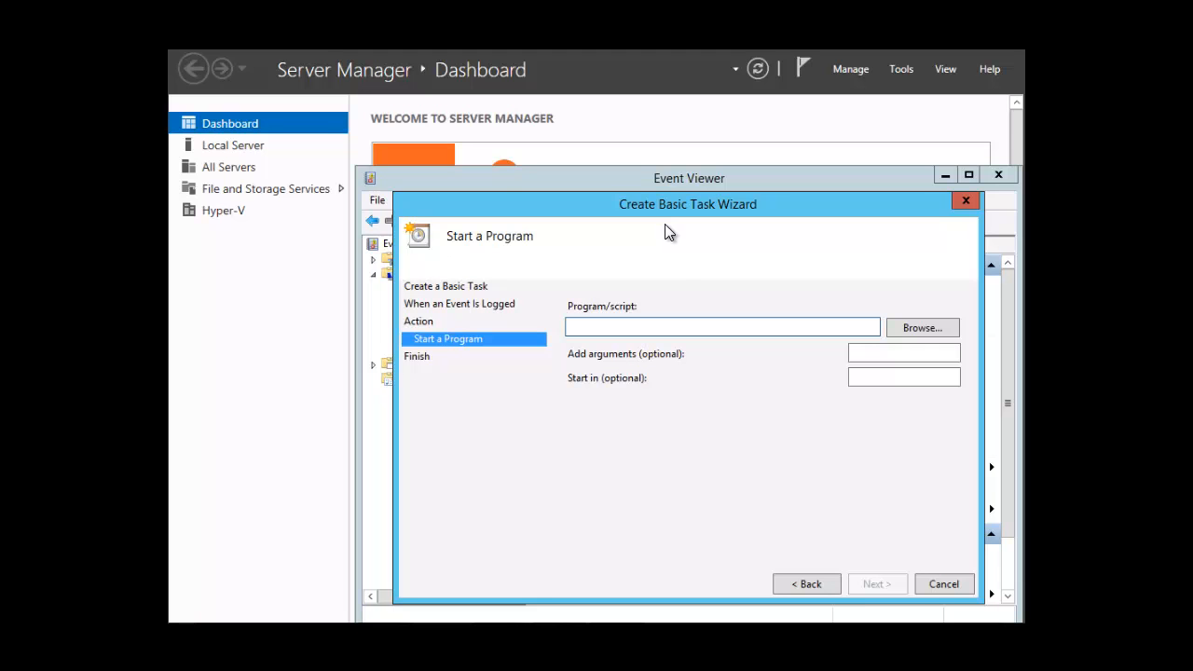
click(943, 584)
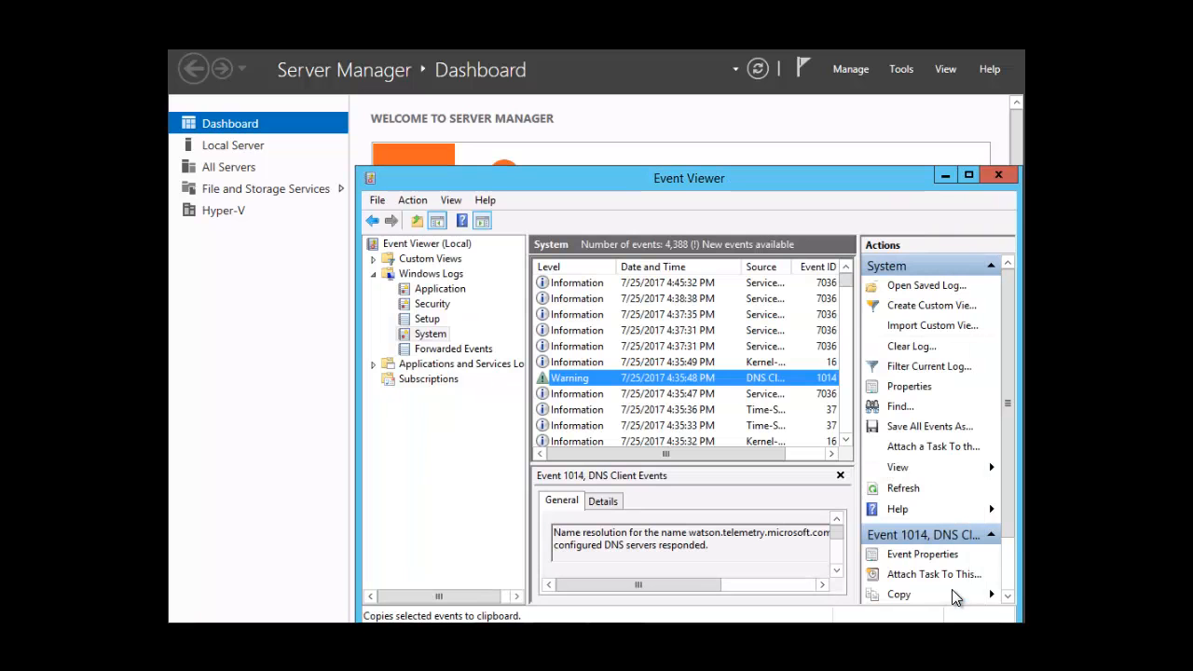
Review the Application log's properties, including its path, maximum size and overwrite options, and leave without changes.
right_click(456, 296)
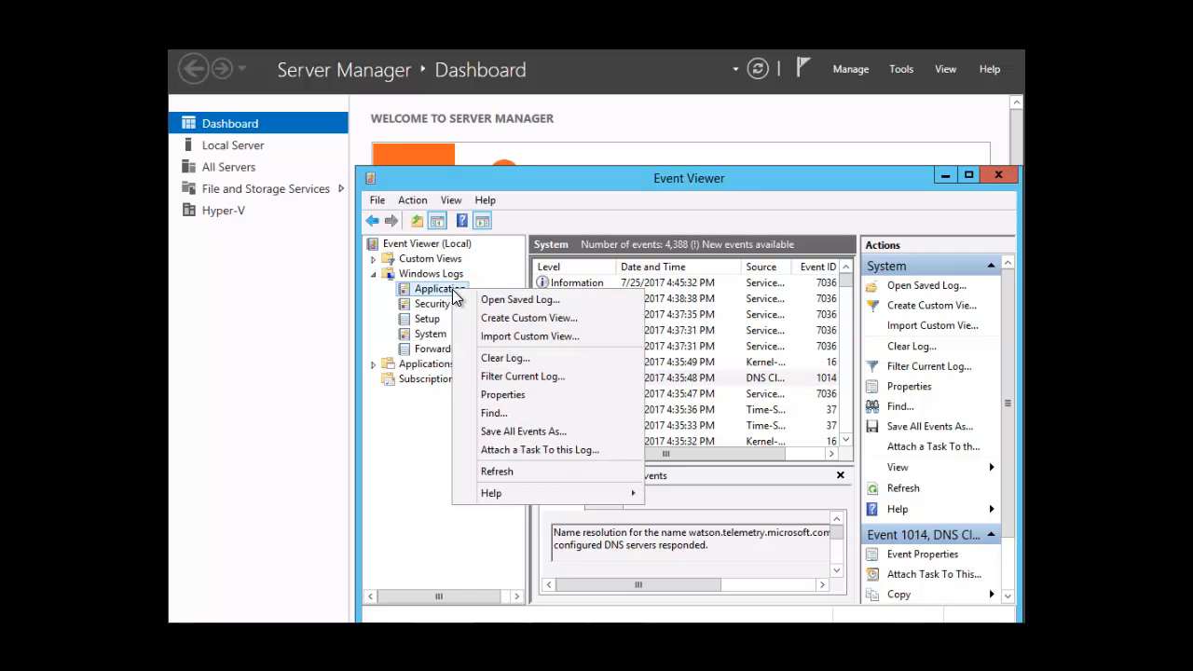
click(525, 394)
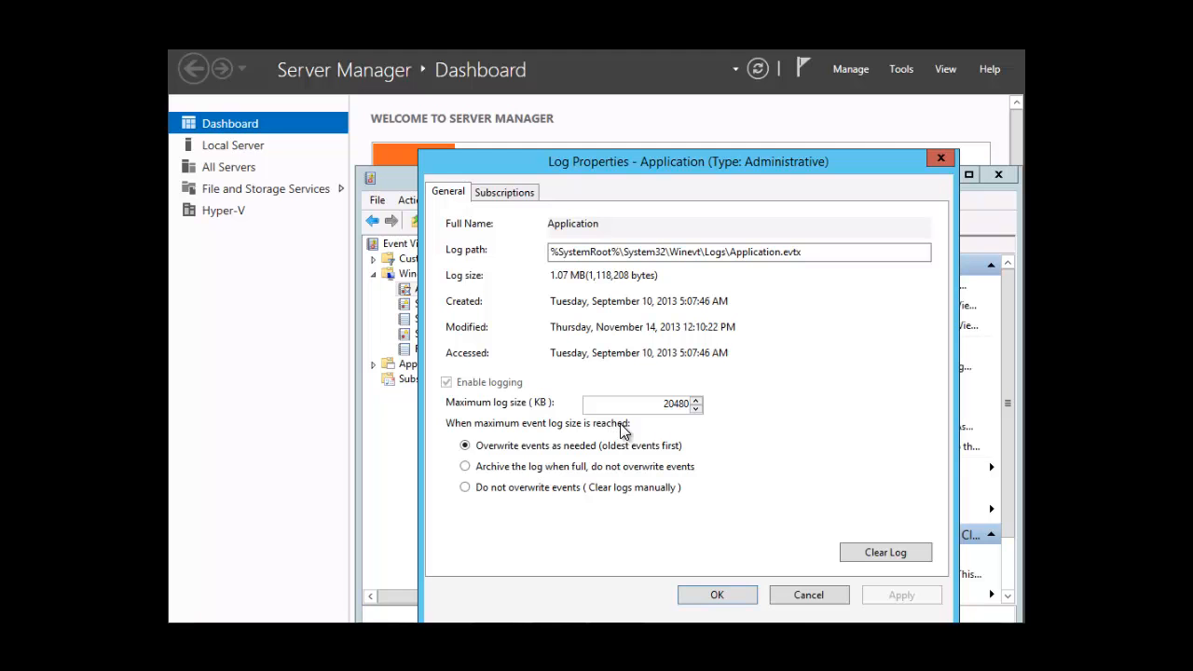
click(797, 597)
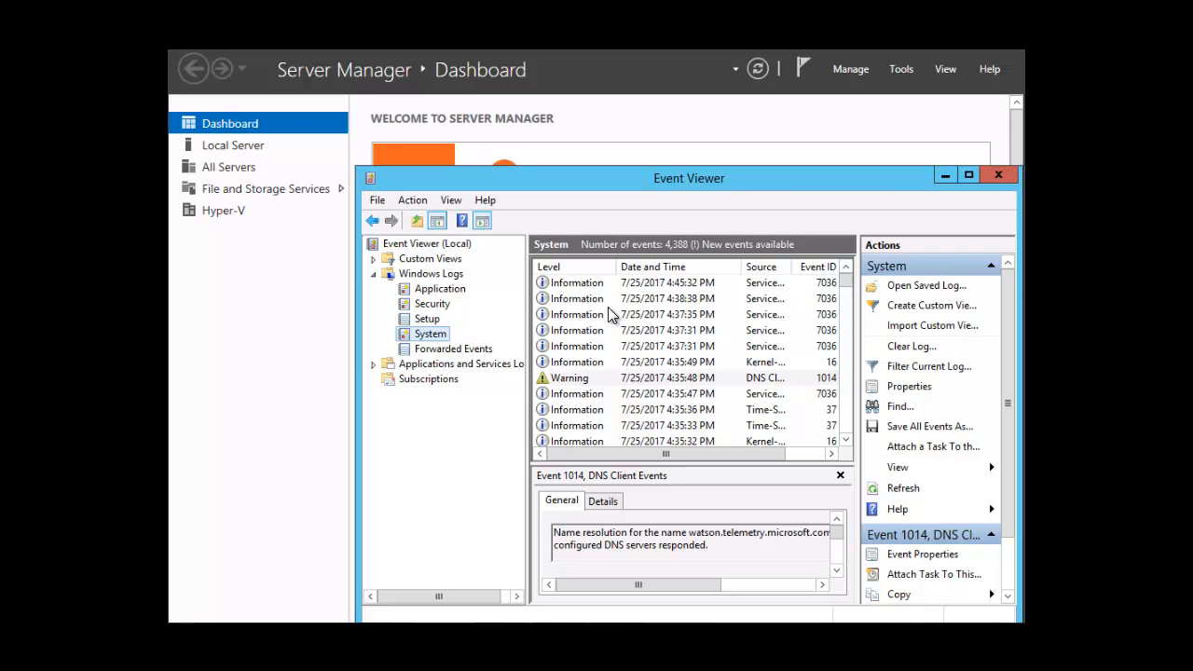
Filter the System log to events of the Error level, leaving the event sources unrestricted.
right_click(440, 290)
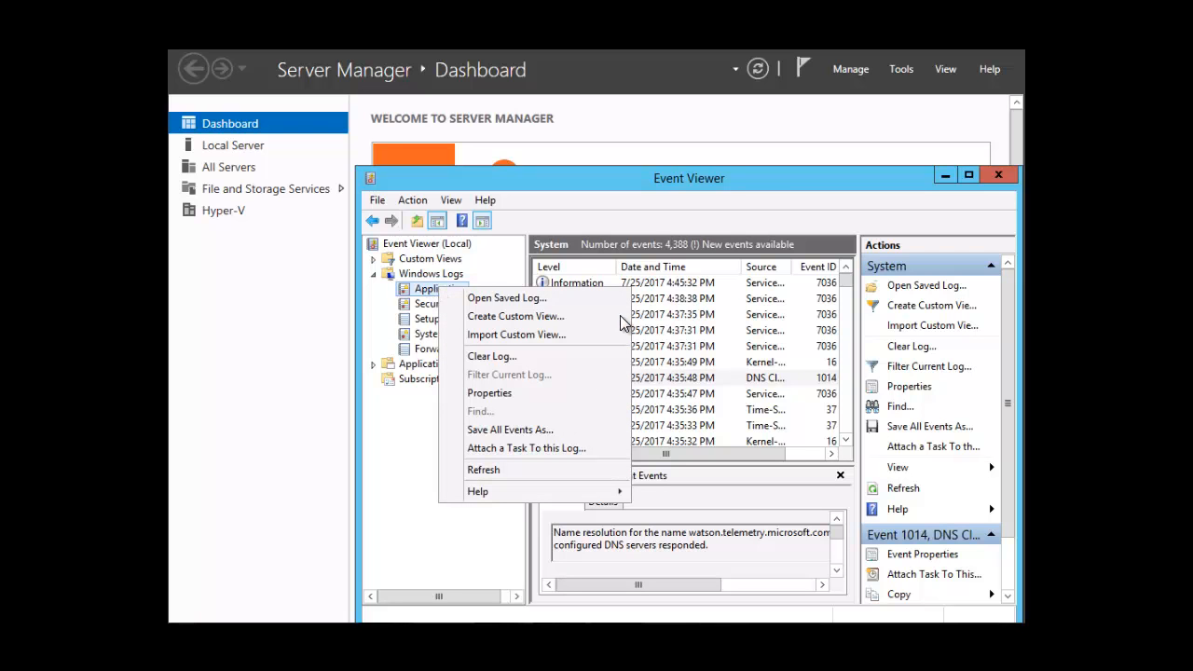
click(427, 339)
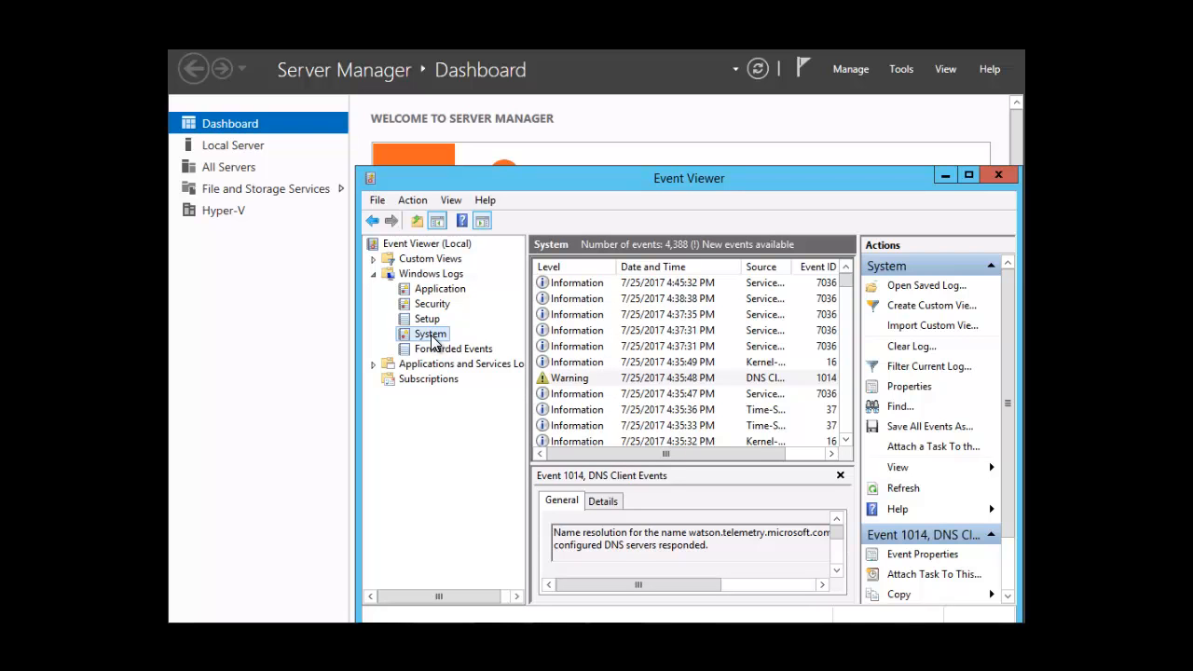
right_click(431, 338)
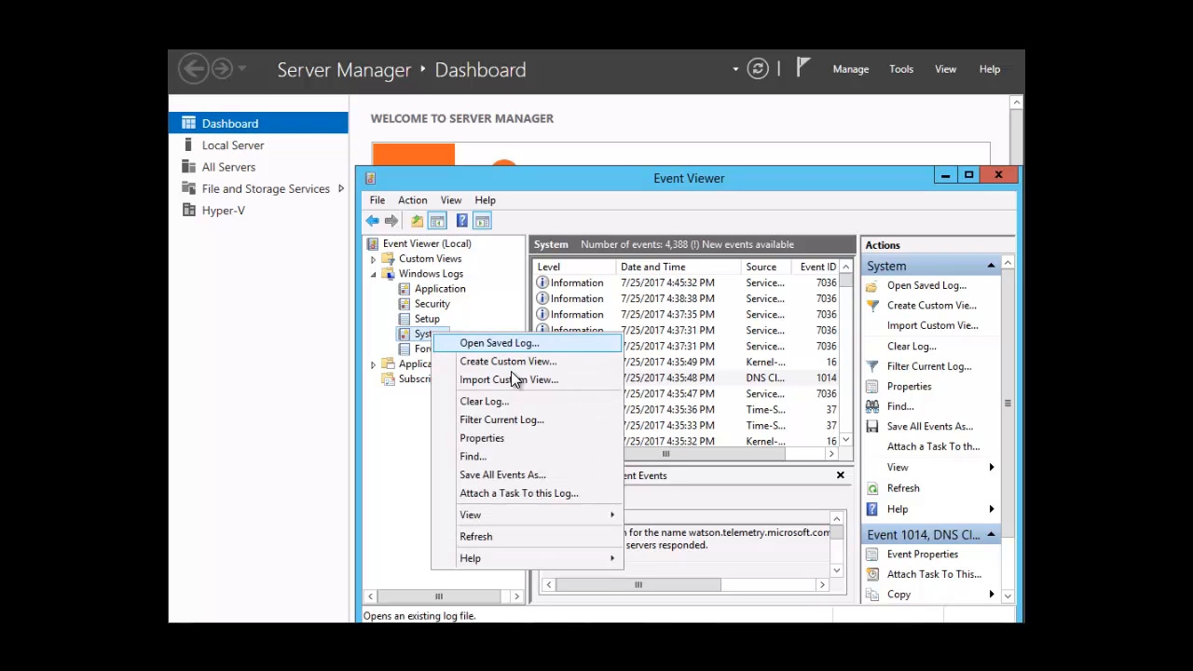
click(484, 426)
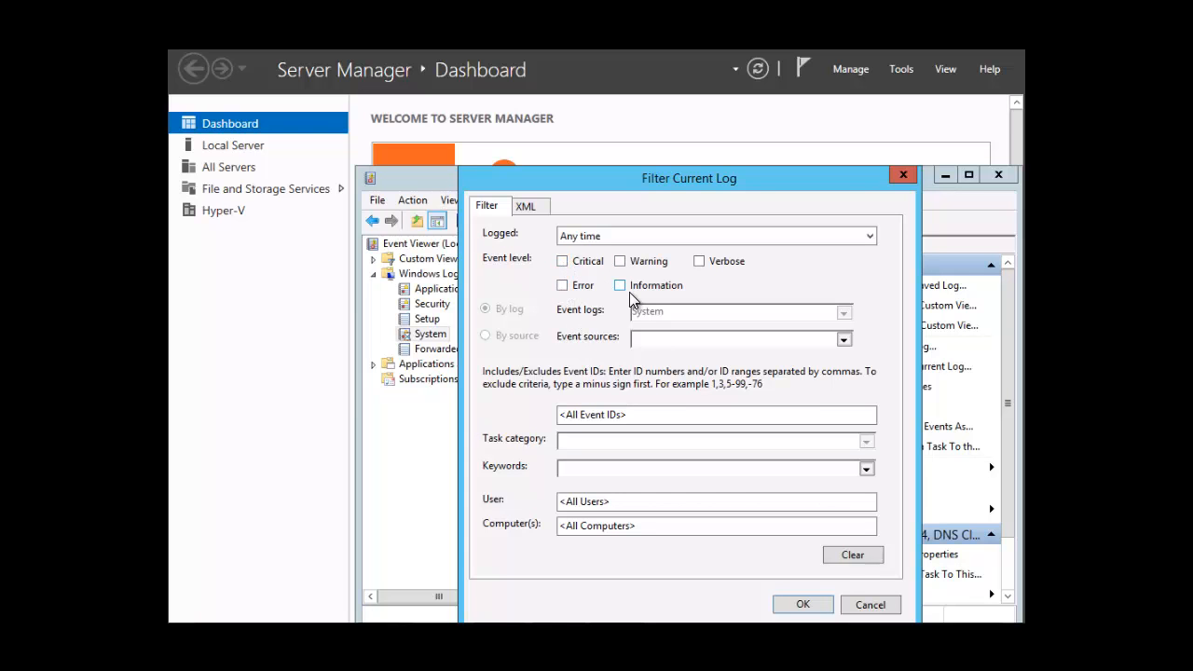
click(563, 286)
click(843, 341)
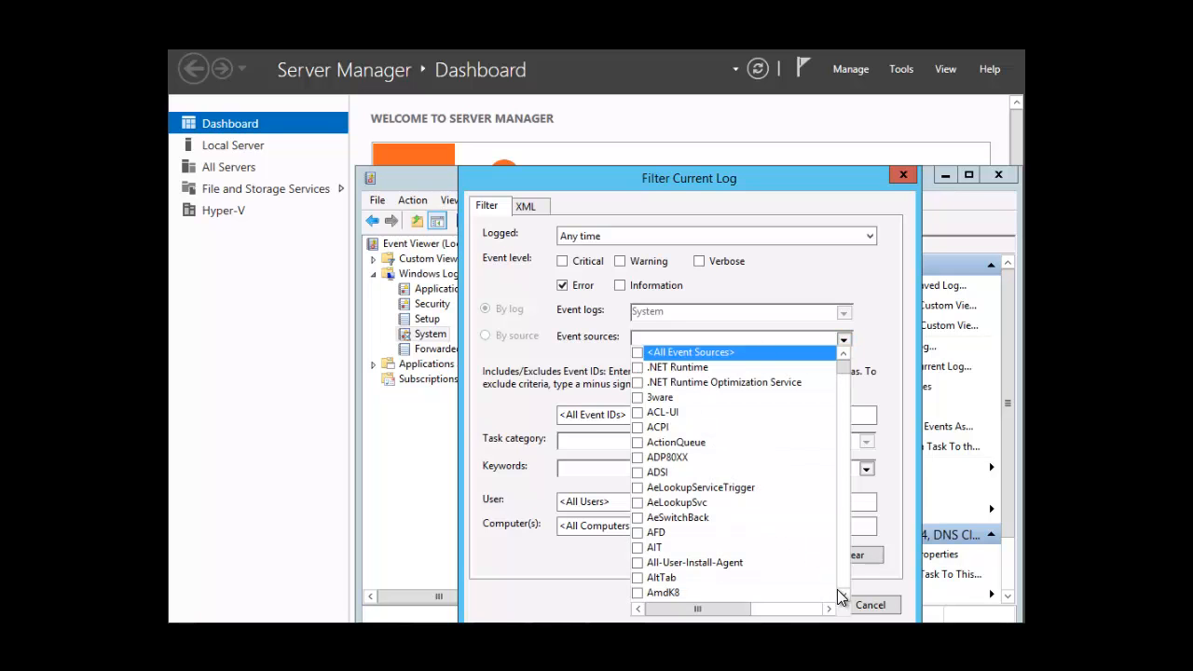
click(880, 343)
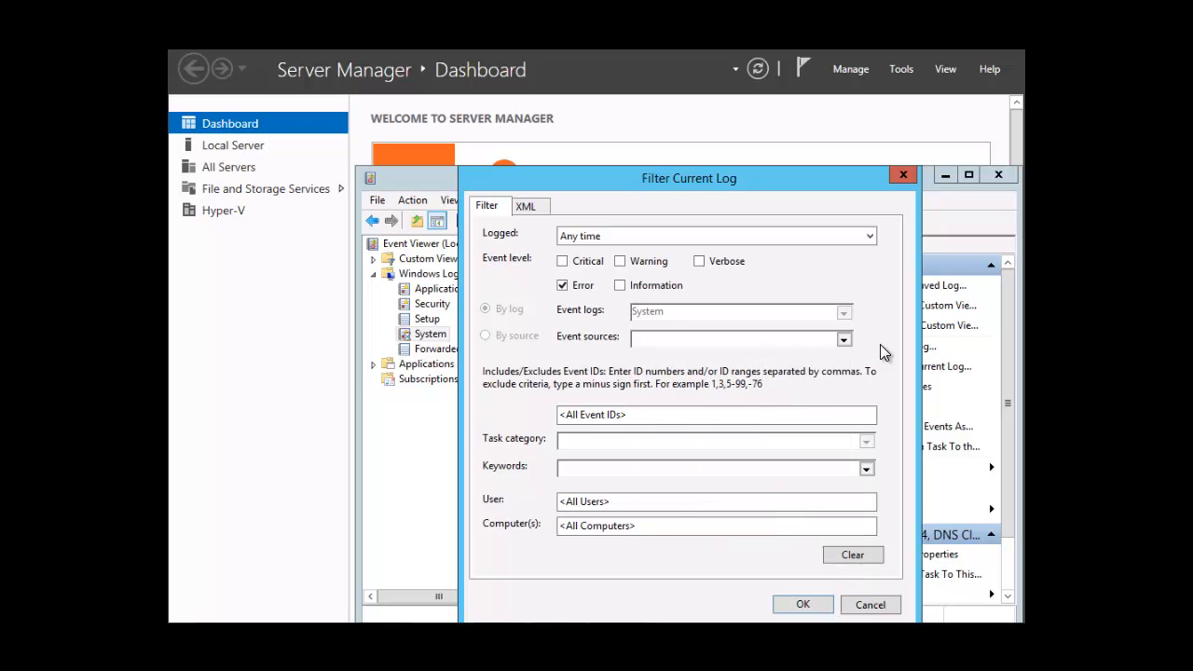
click(803, 605)
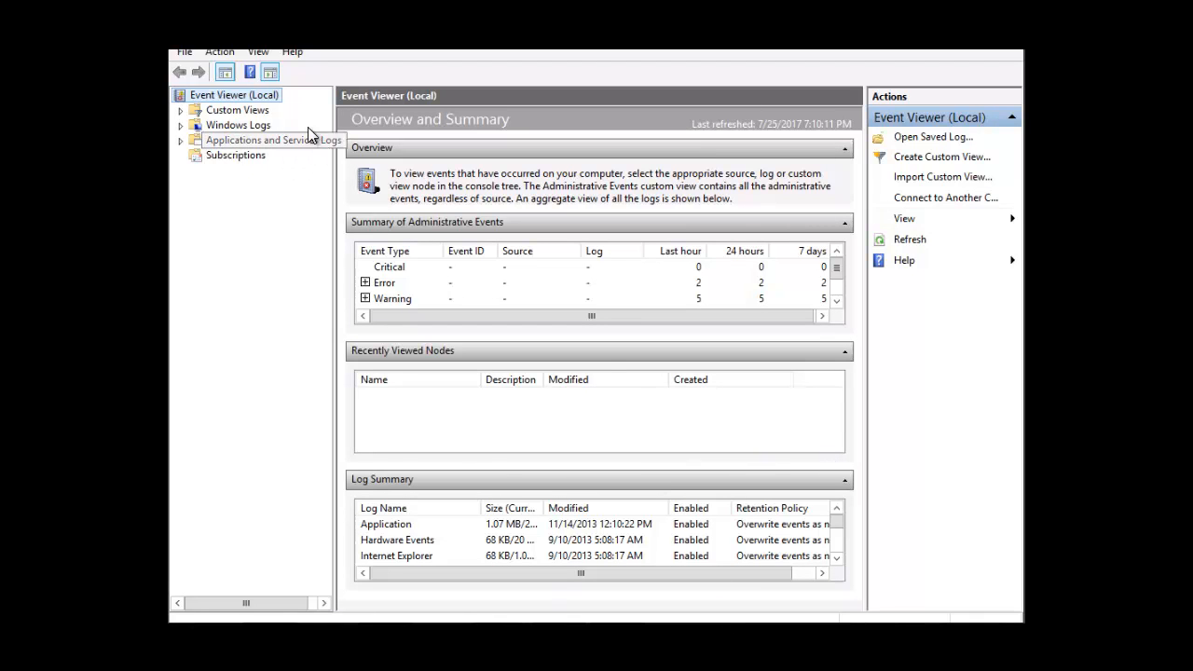
Start a new custom view with events logged at any time and the Critical and Warning levels included.
right_click(241, 110)
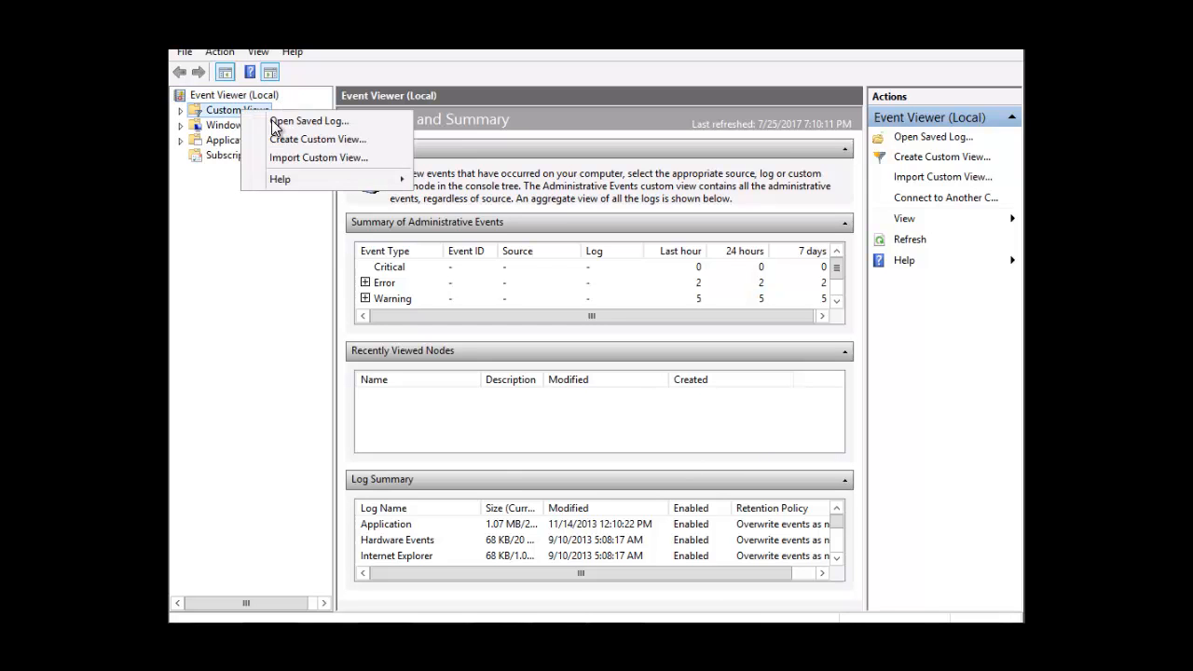
click(288, 145)
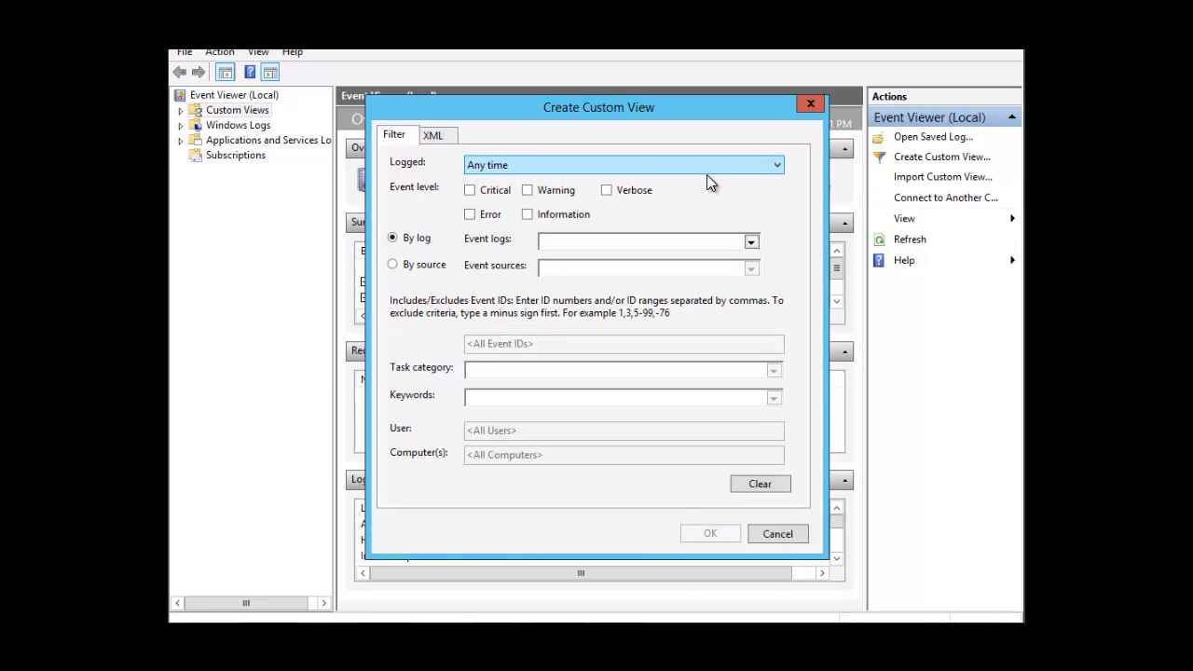
click(778, 164)
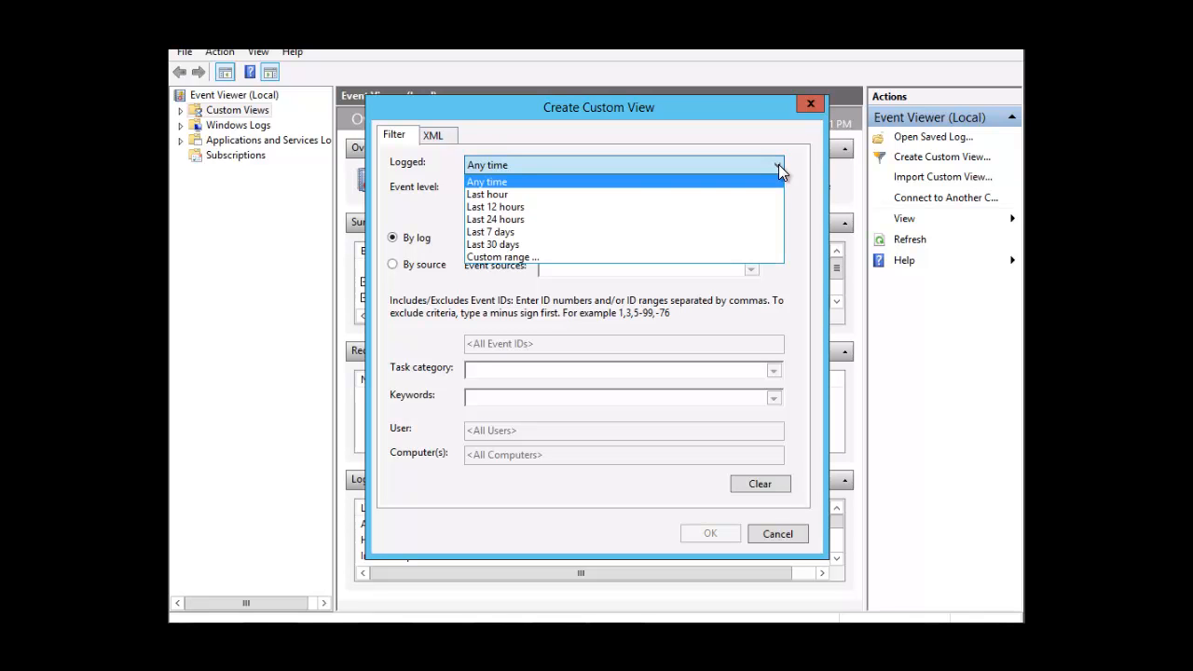
click(598, 191)
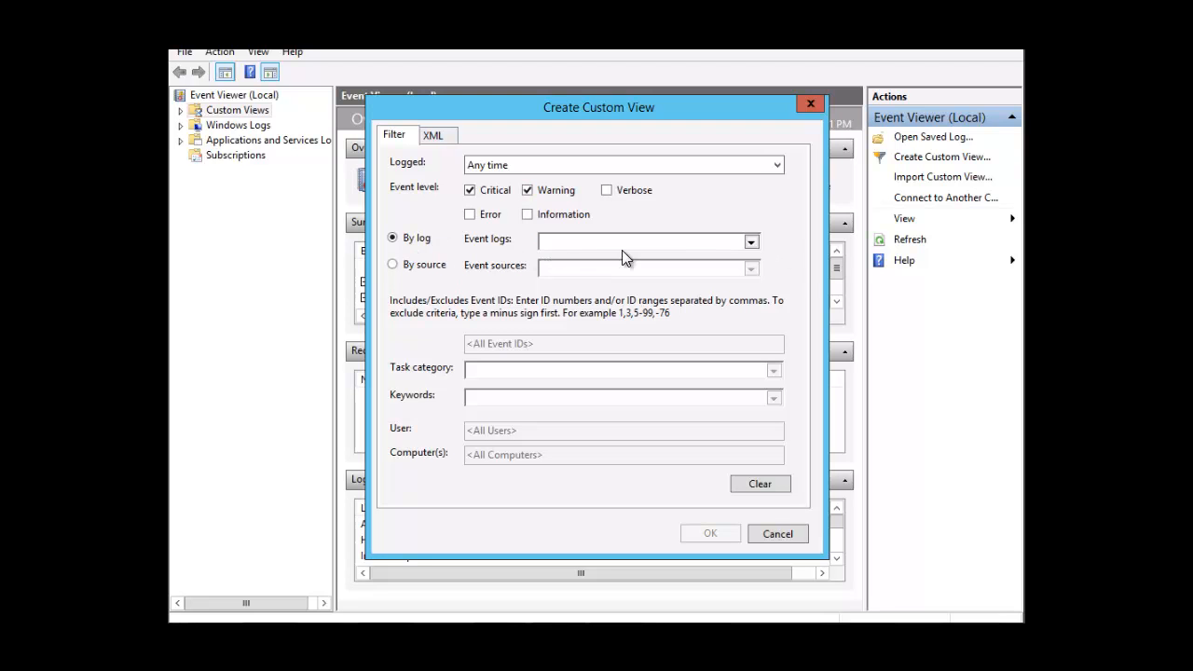
Set the custom view's event logs to only the System log from Windows Logs.
click(752, 245)
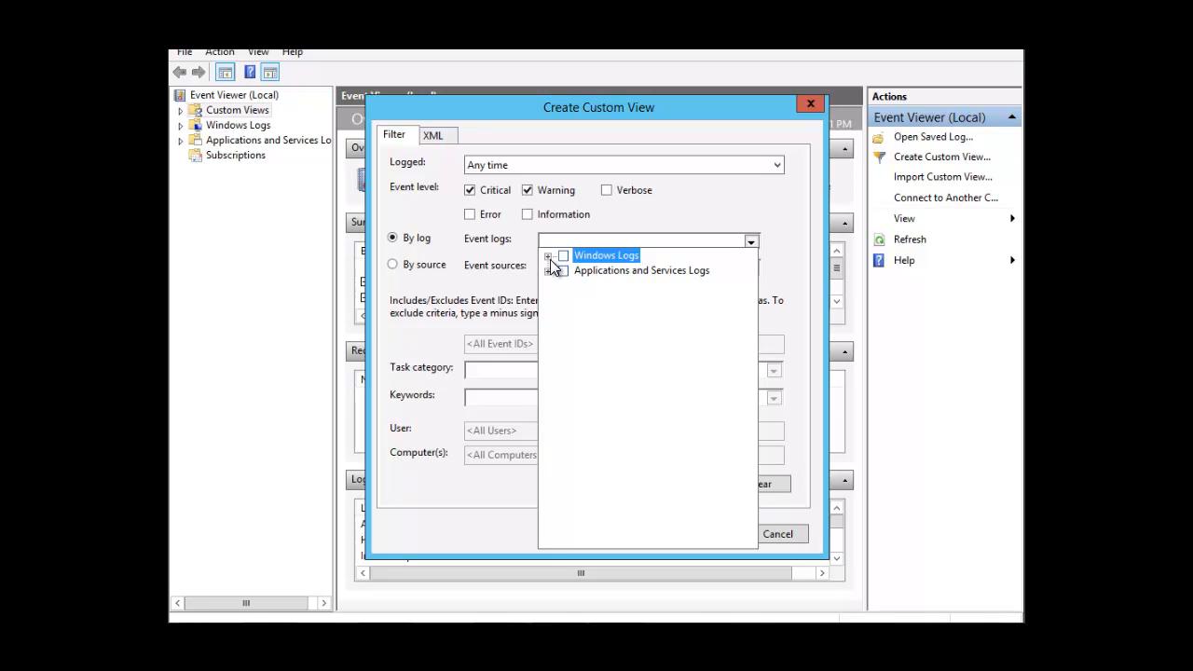
click(549, 256)
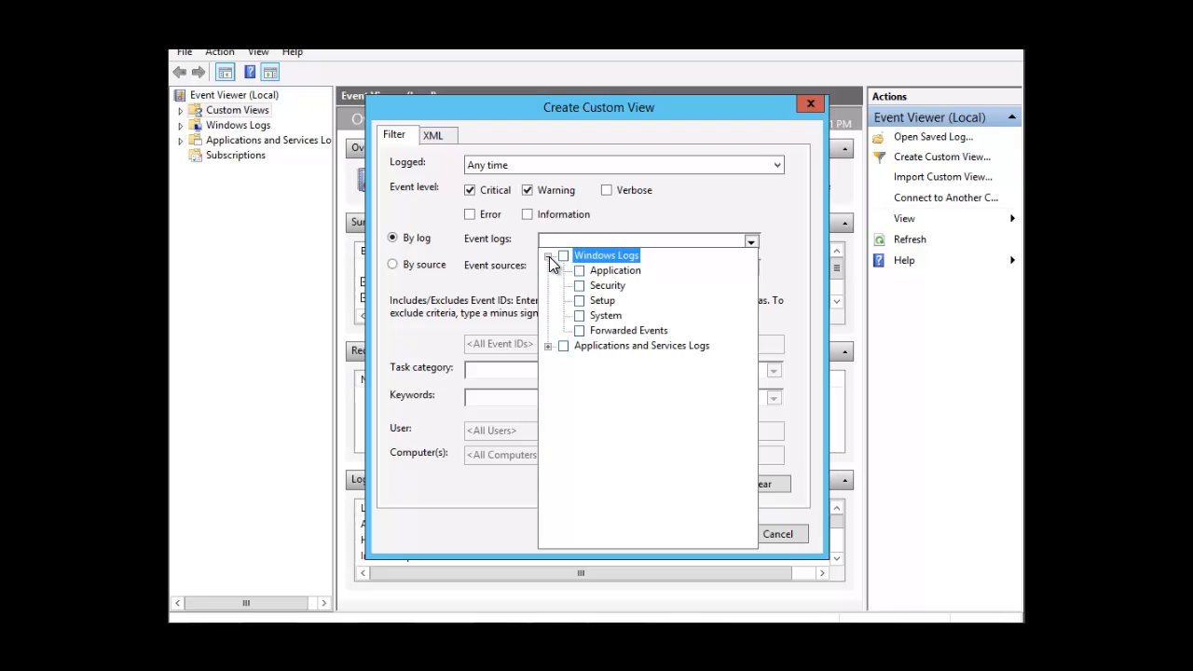
click(580, 316)
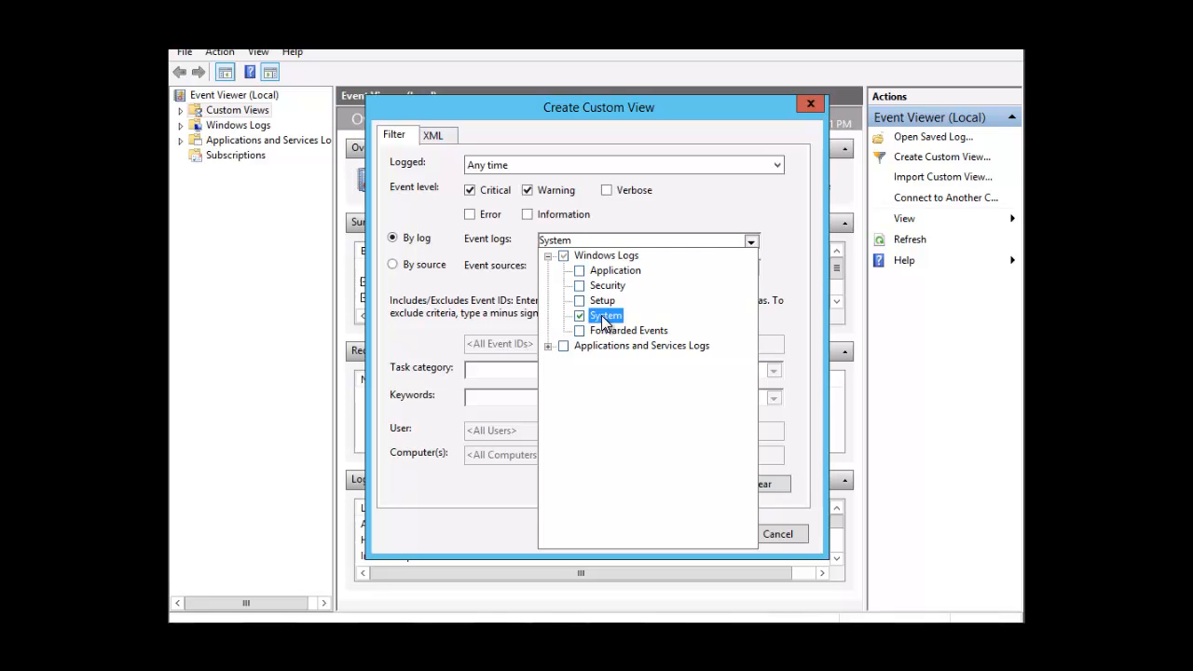
click(730, 210)
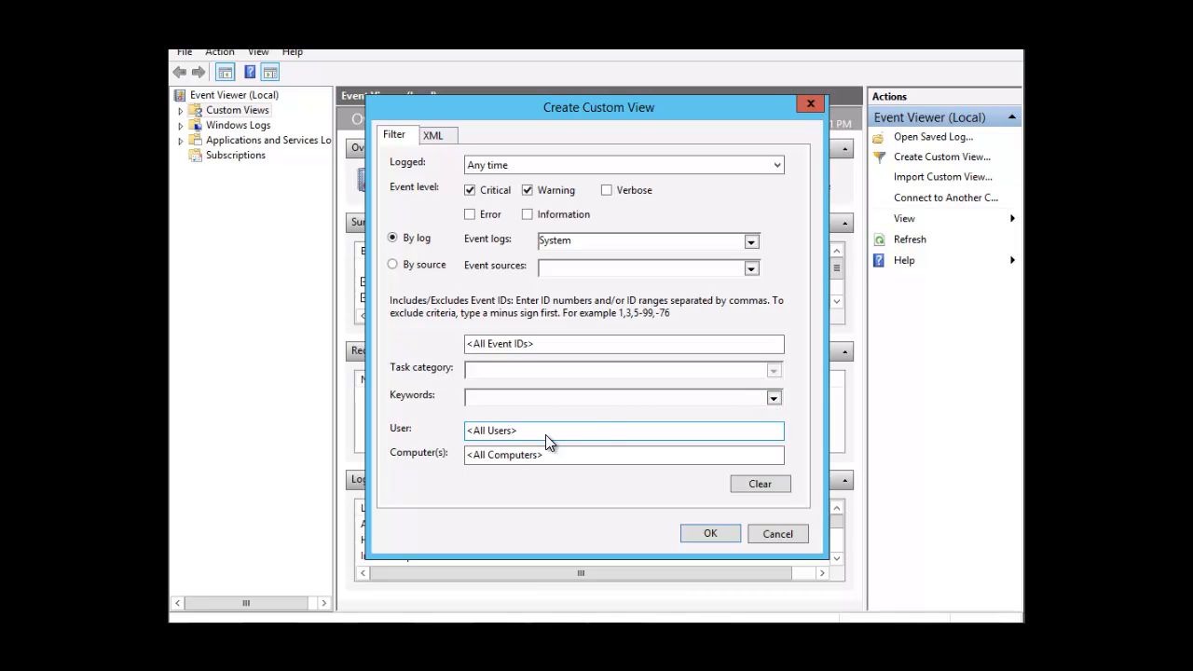
Accept the custom view's filter with all users and computers included, and save it as SYSTEM VIEW under Custom Views for all users.
click(580, 458)
click(709, 534)
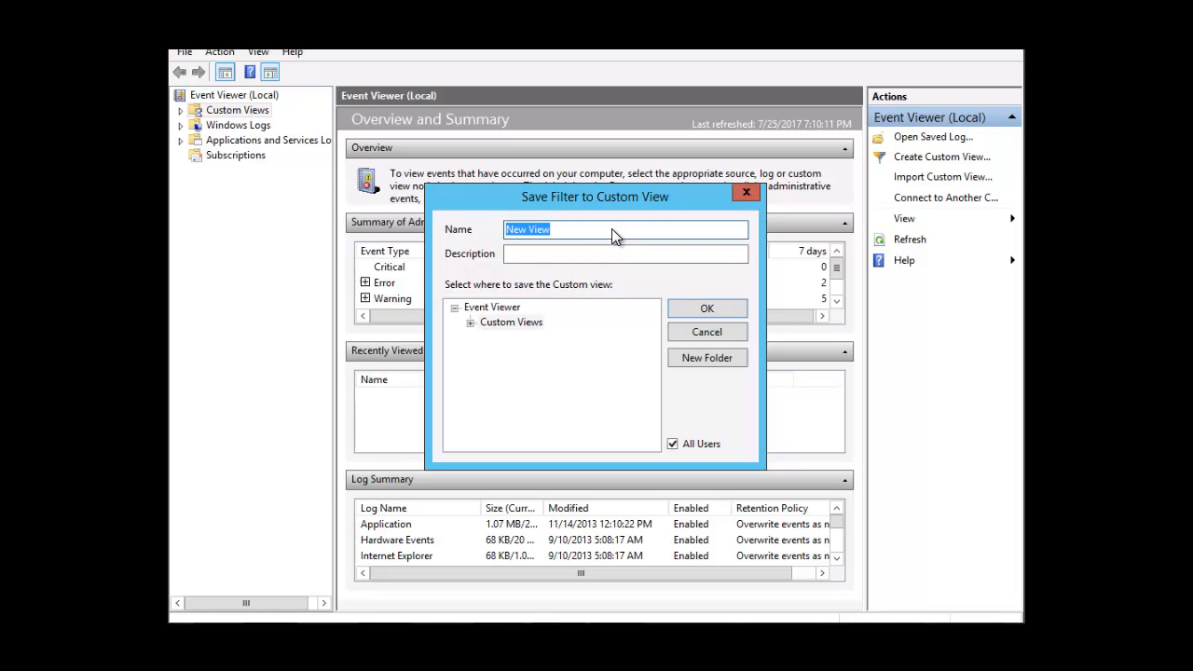
text(SYSTEM VIEW)
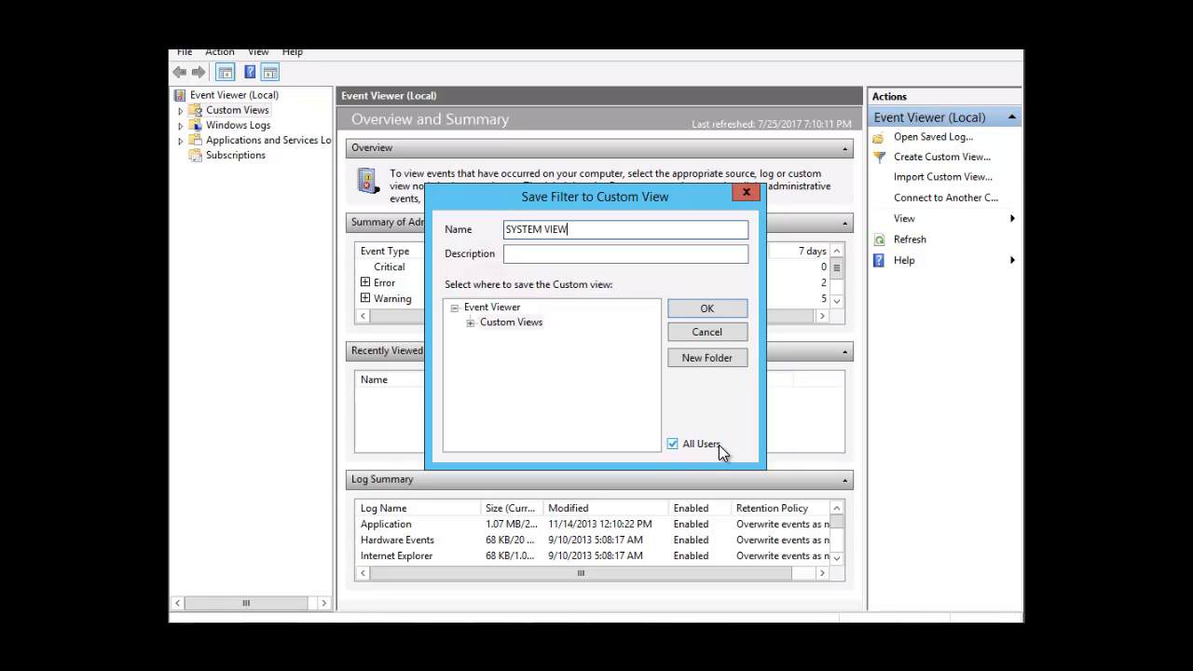
click(705, 309)
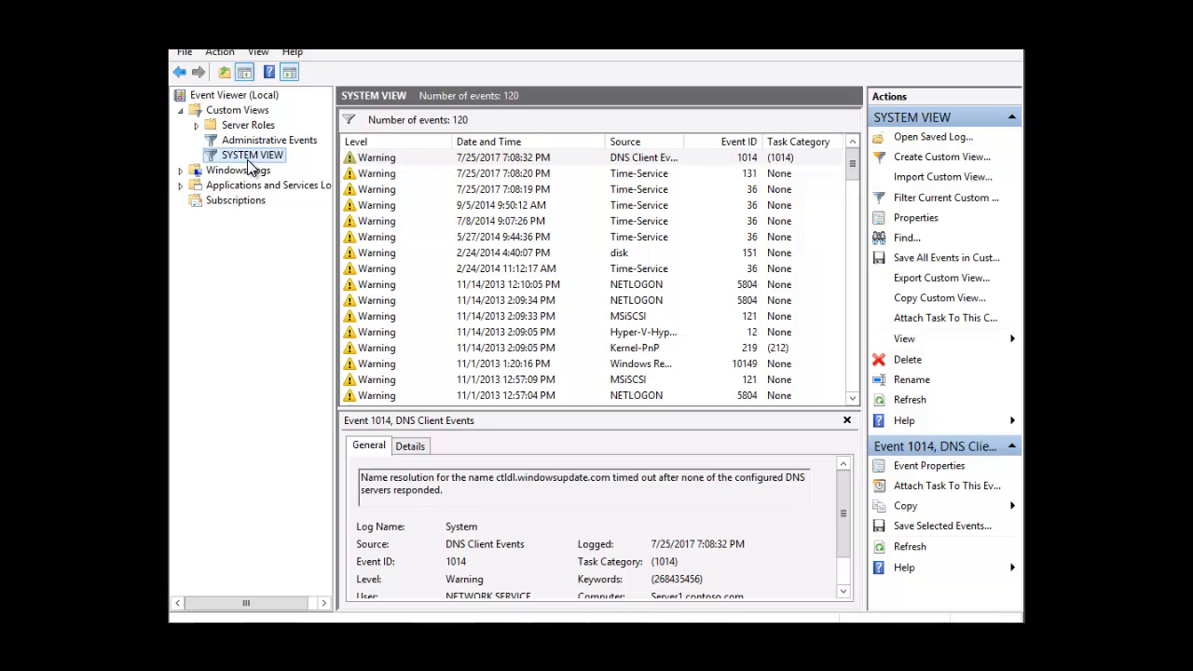
Look through the events in SYSTEM VIEW and display the Application log from Windows Logs.
click(849, 398)
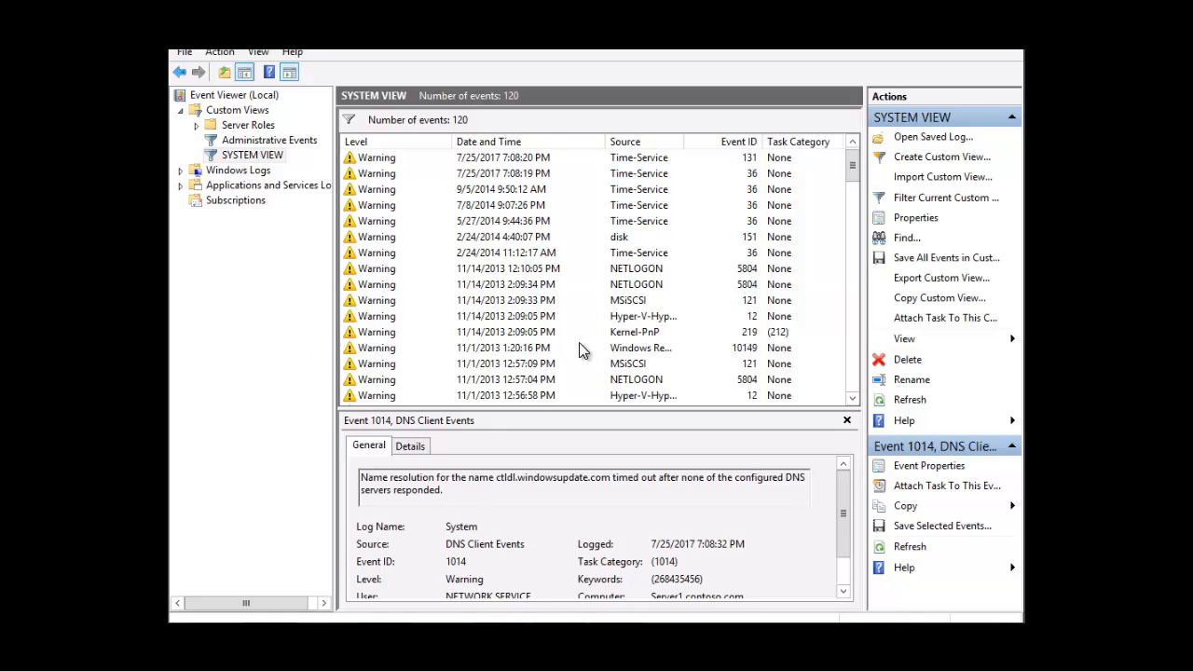
click(180, 172)
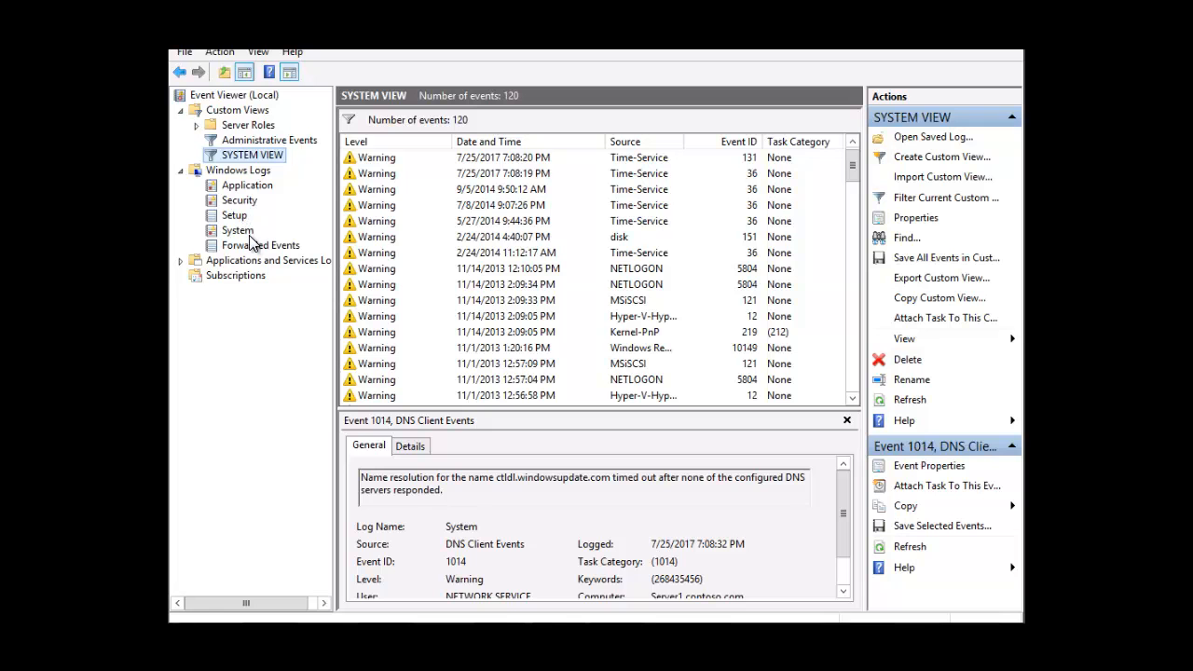
click(247, 186)
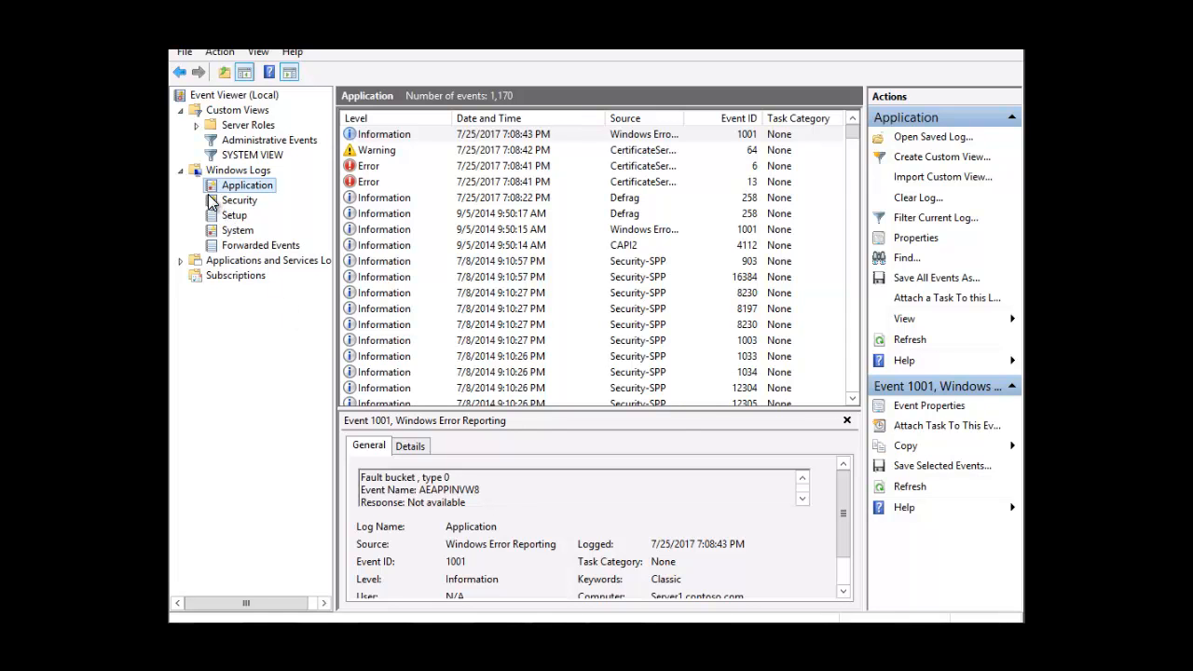
Examine the Hardware Events, Internet Explorer and Key Management Service logs under Applications and Services Logs.
click(182, 261)
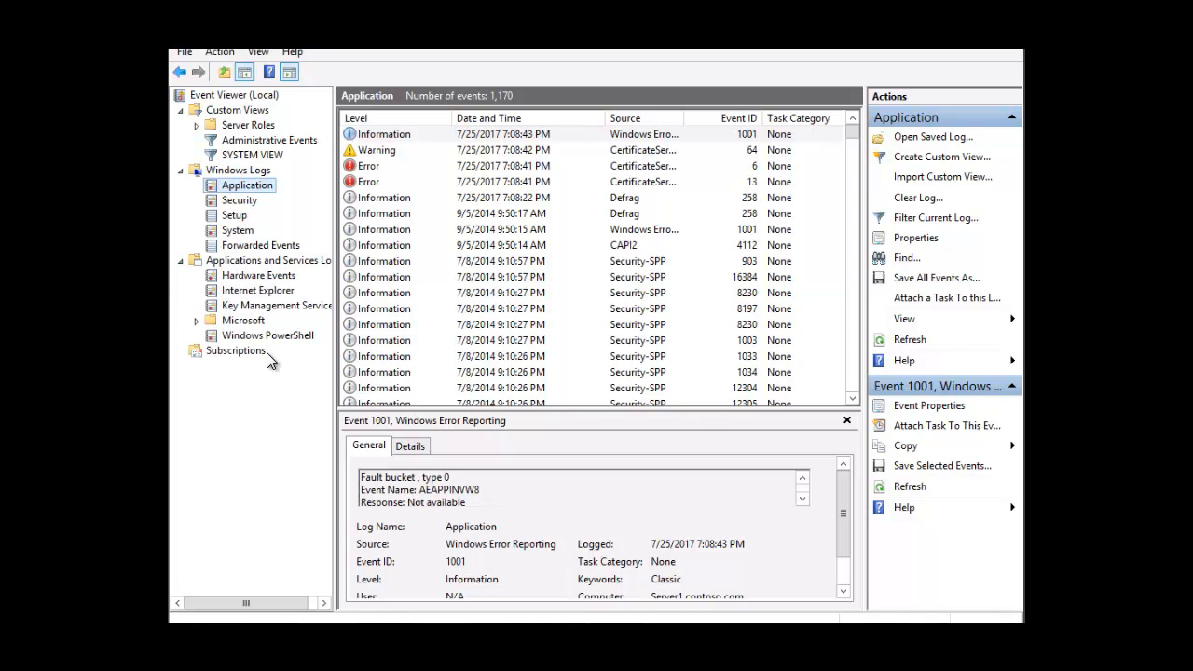
click(259, 276)
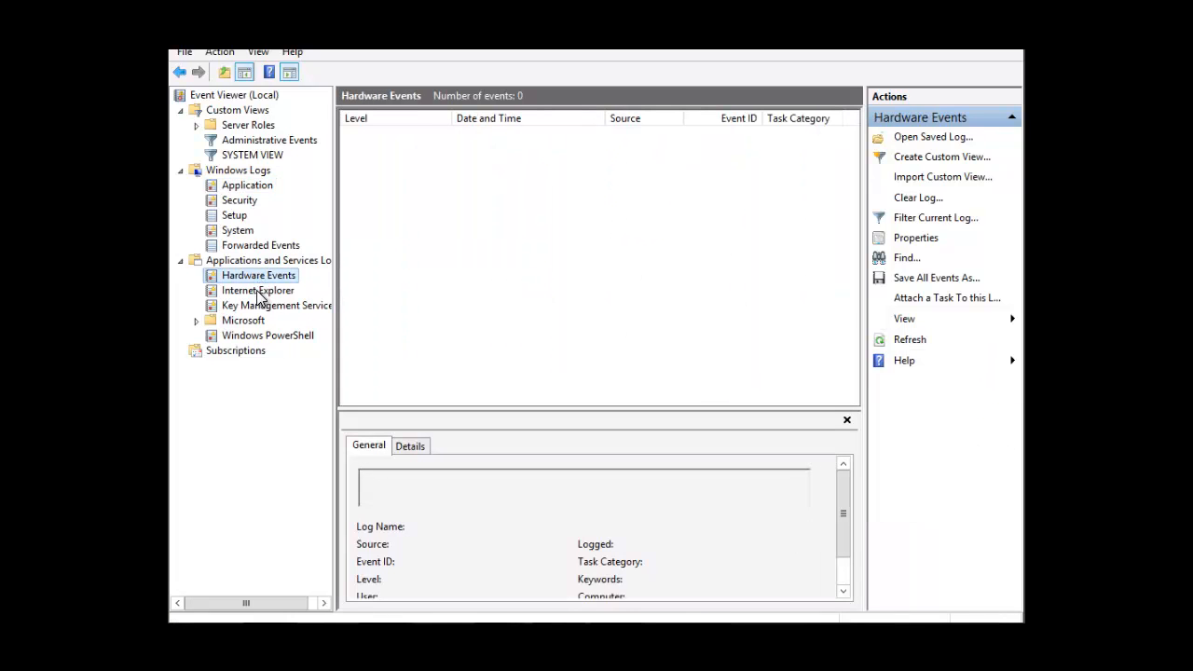
click(258, 293)
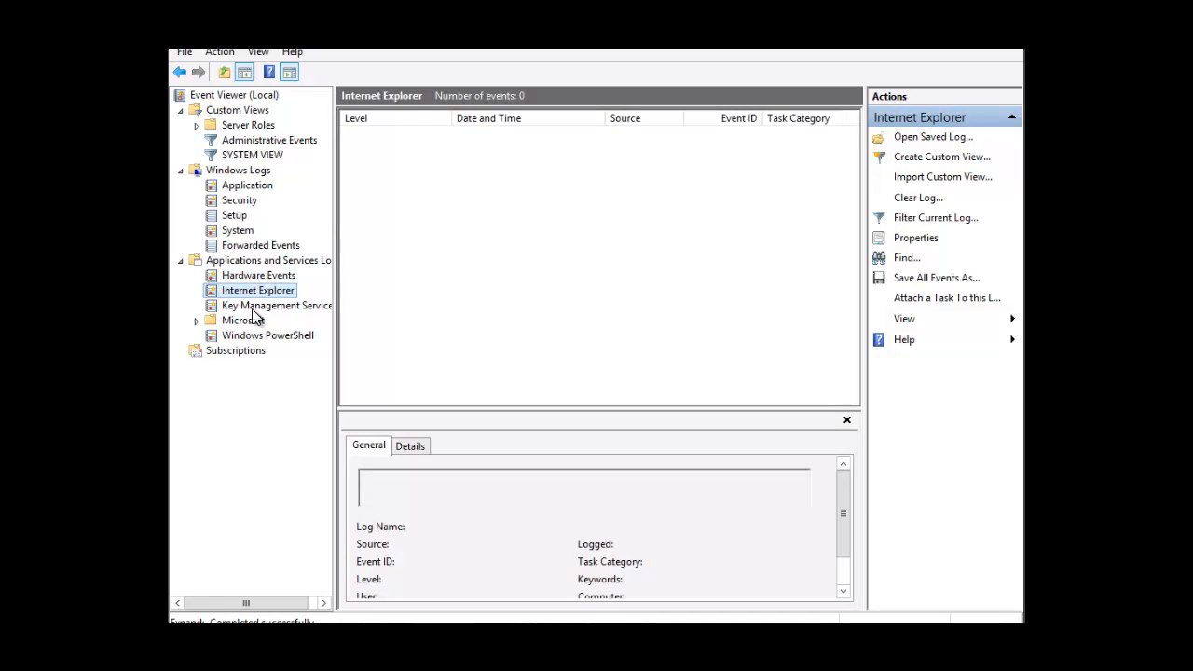
click(255, 309)
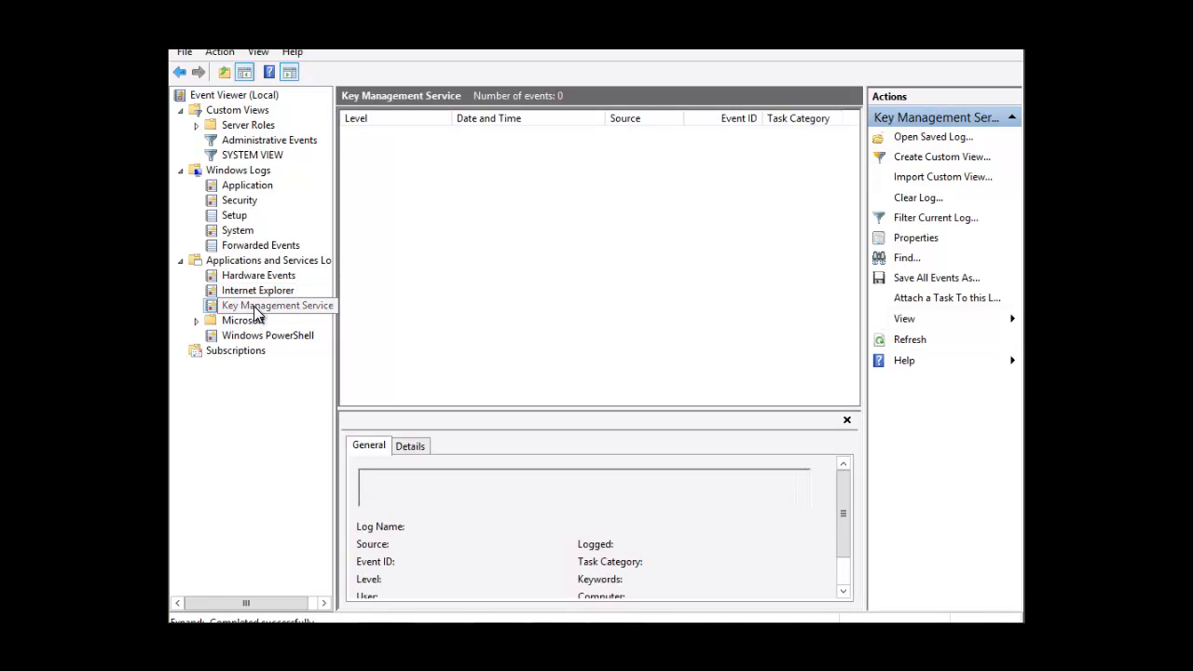